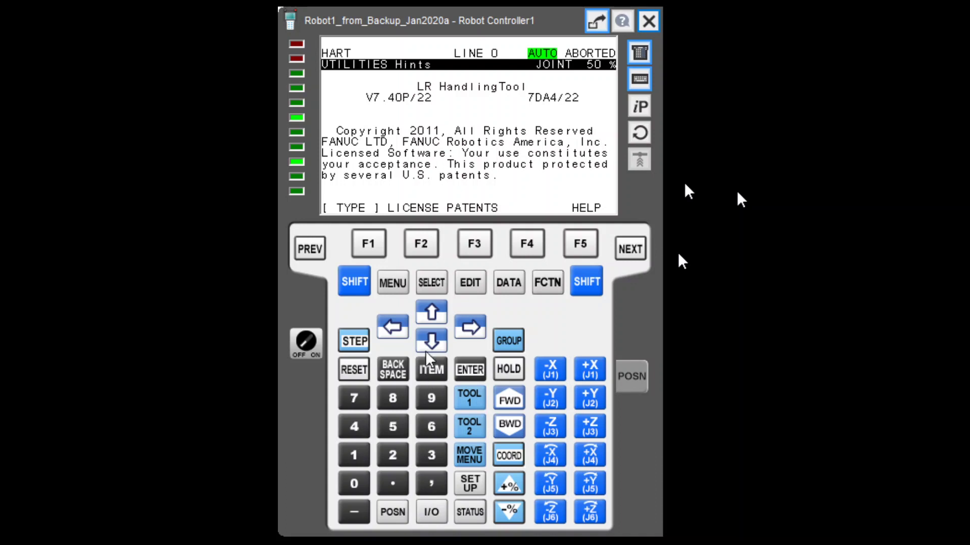
# Step: Open the TCP/IP details of the Host Comm setup and move to the Port#1 IP address
pyautogui.press('F10')
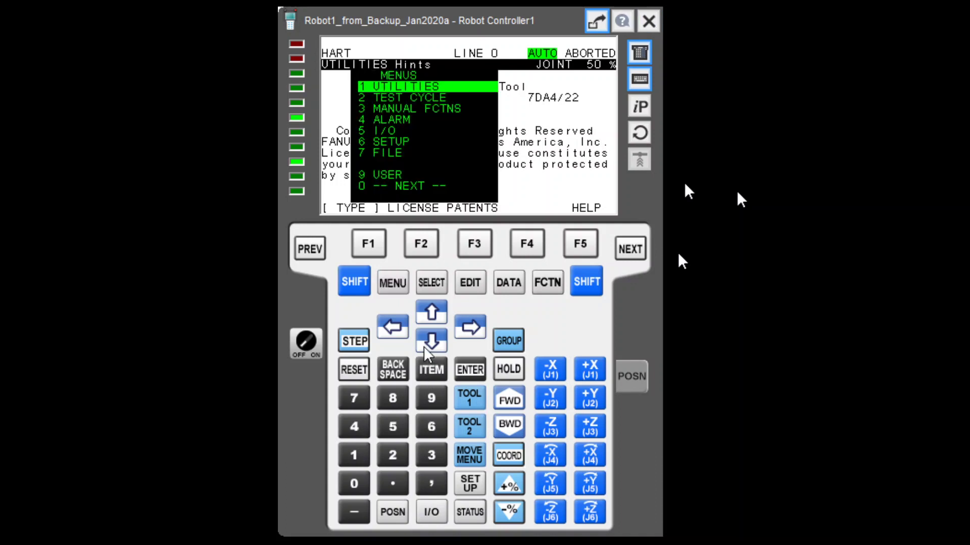
pyautogui.press('6')
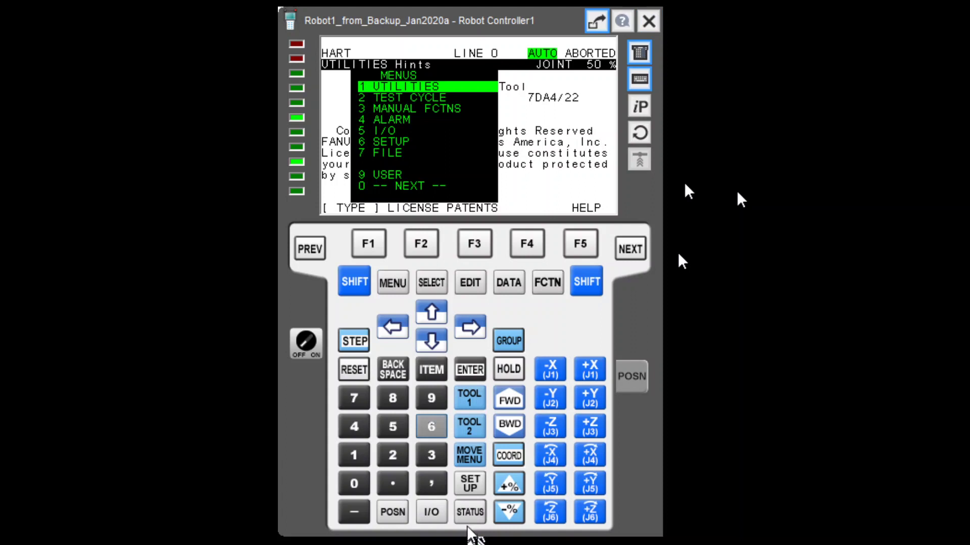
pyautogui.press('F1')
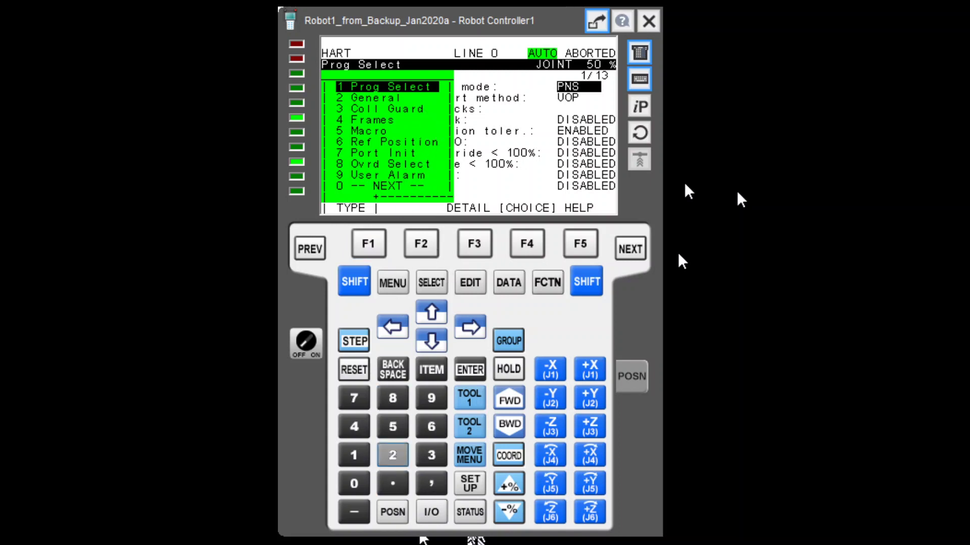
pyautogui.click(392, 455)
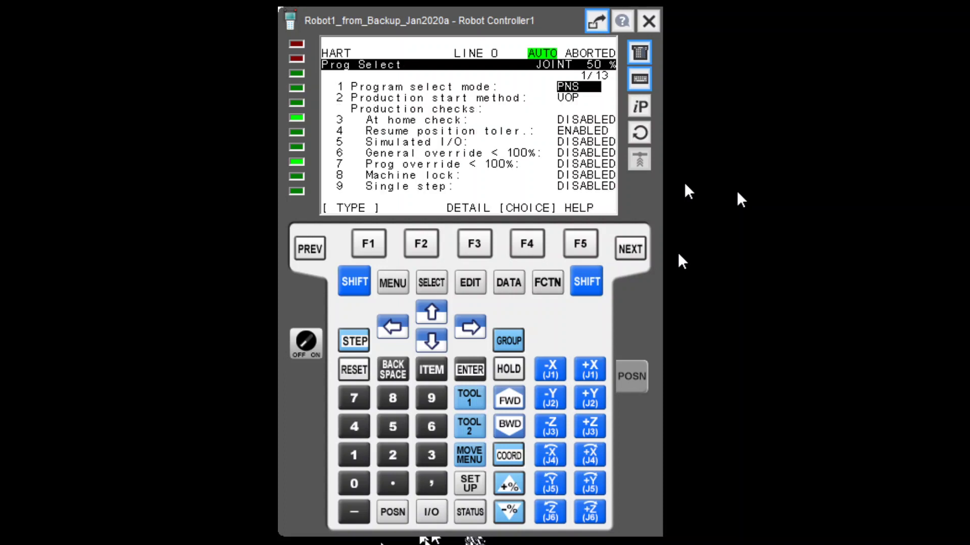
pyautogui.click(368, 243)
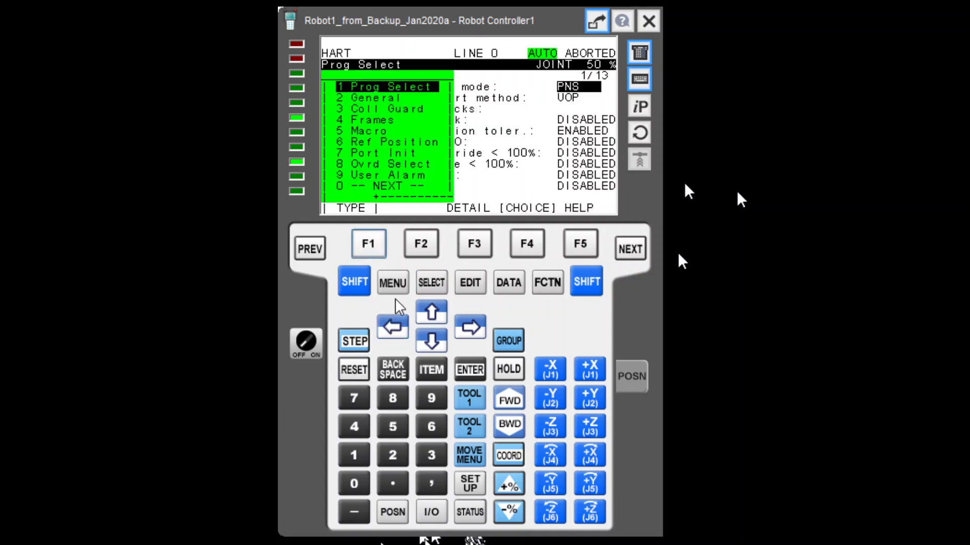
pyautogui.click(359, 484)
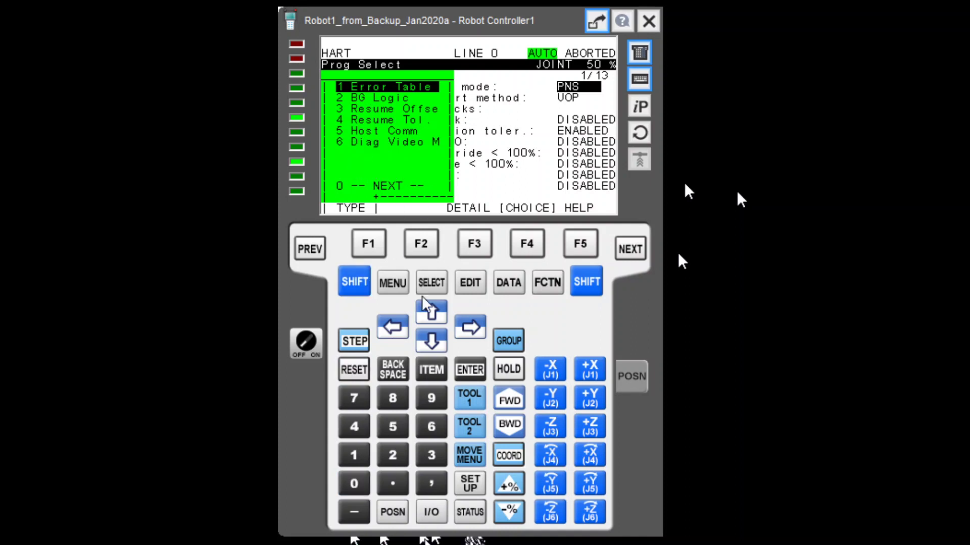
pyautogui.click(393, 426)
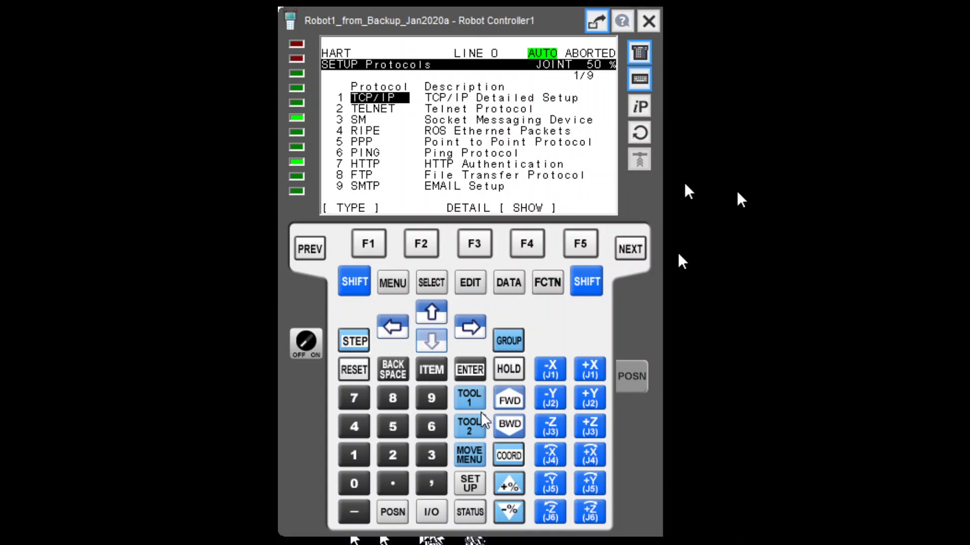
pyautogui.press('Return')
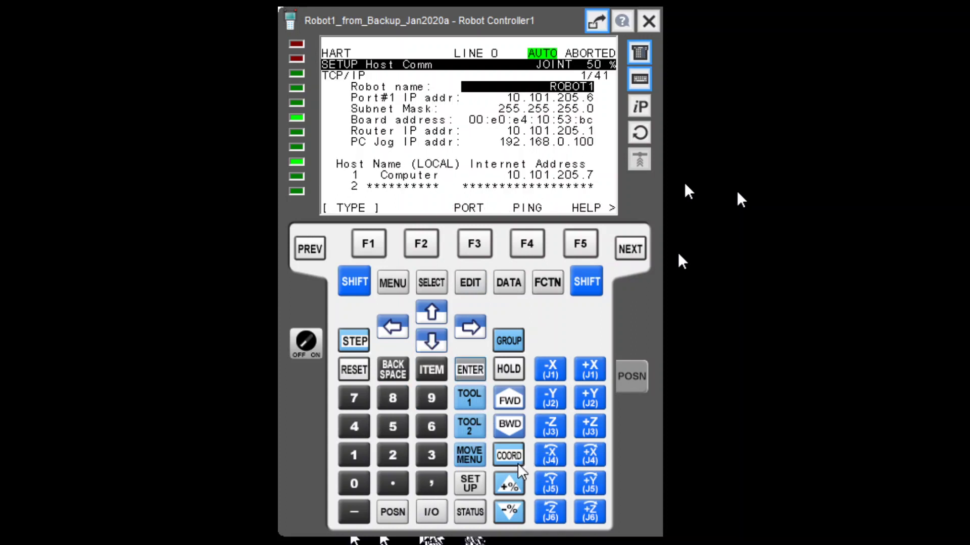
pyautogui.press('Down')
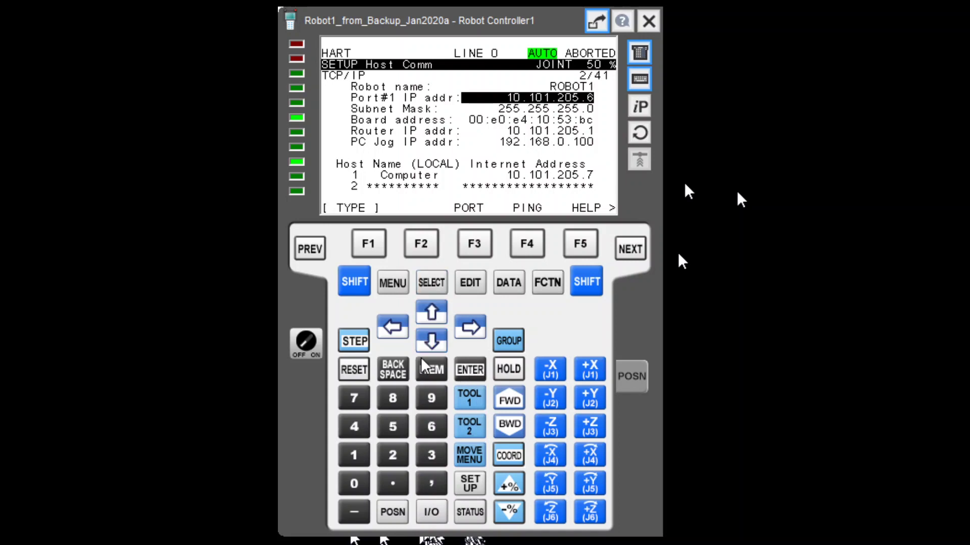
# Step: Go back to the setup screens and reopen the TCP/IP details under Host Comm from there
pyautogui.press('F10')
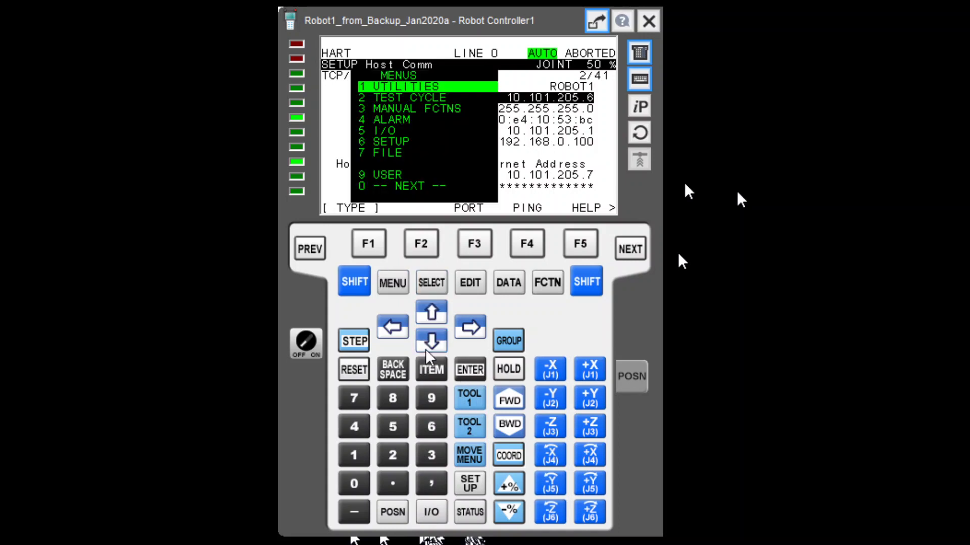
pyautogui.press('6')
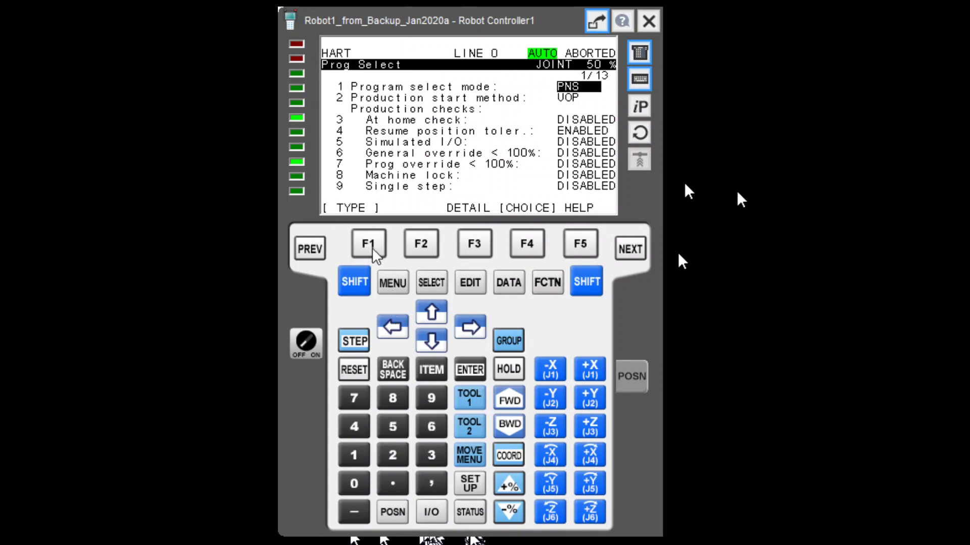
pyautogui.press('F1')
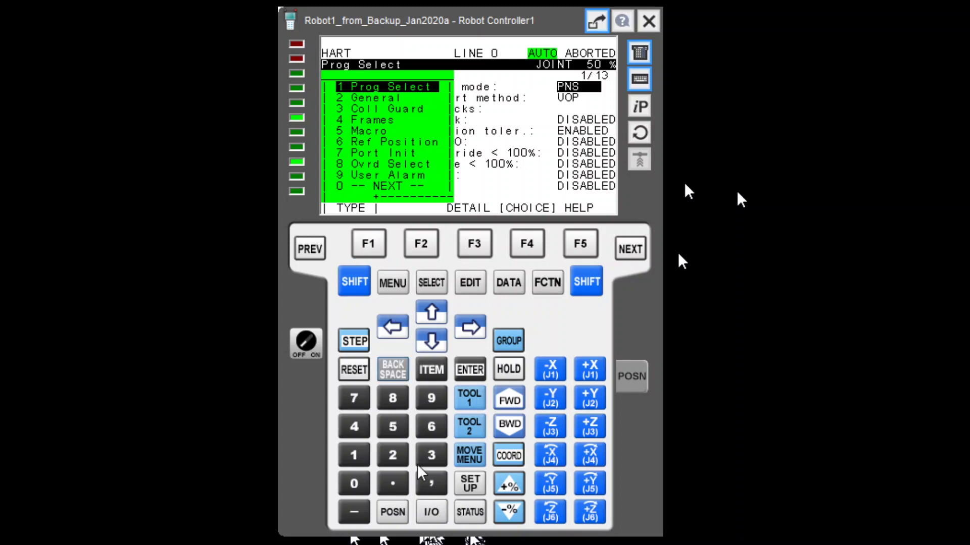
pyautogui.click(354, 483)
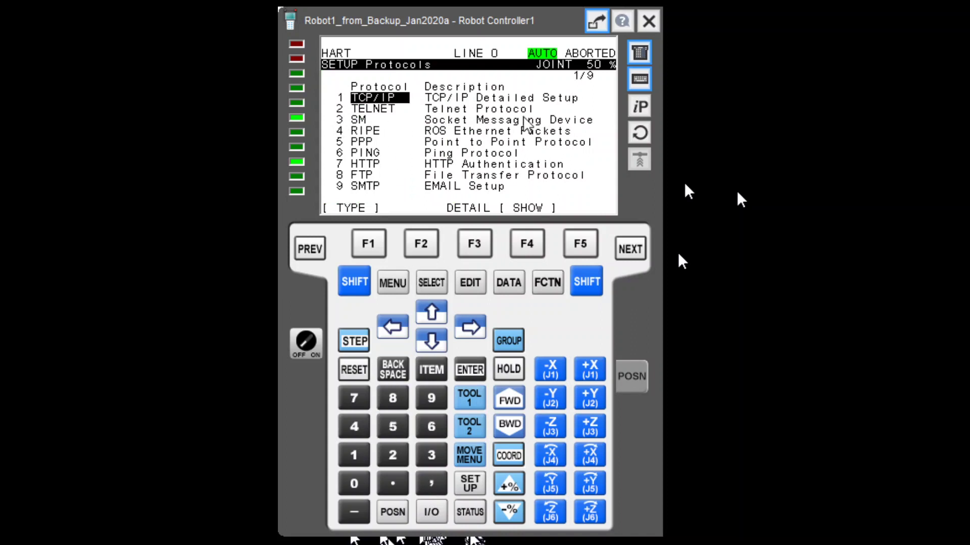
pyautogui.press('Return')
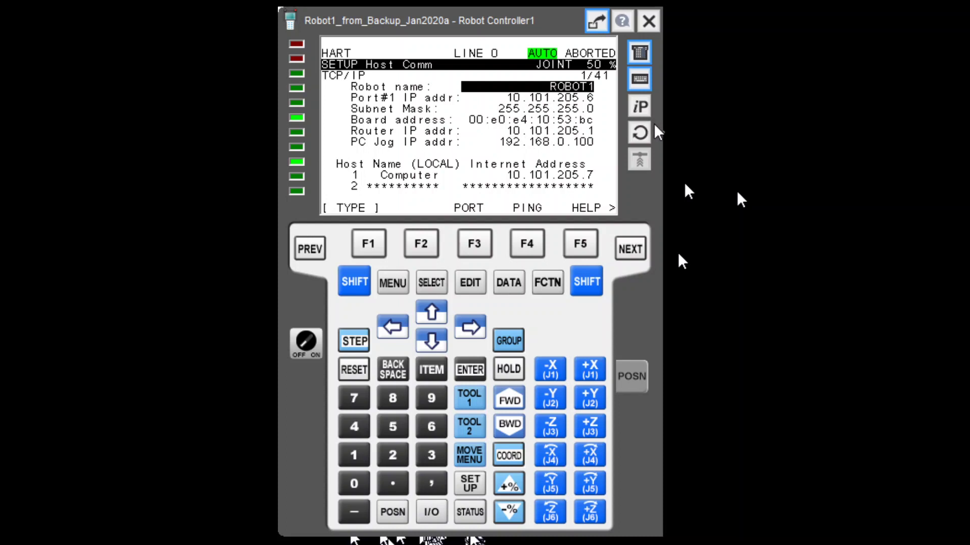
pyautogui.press('F2')
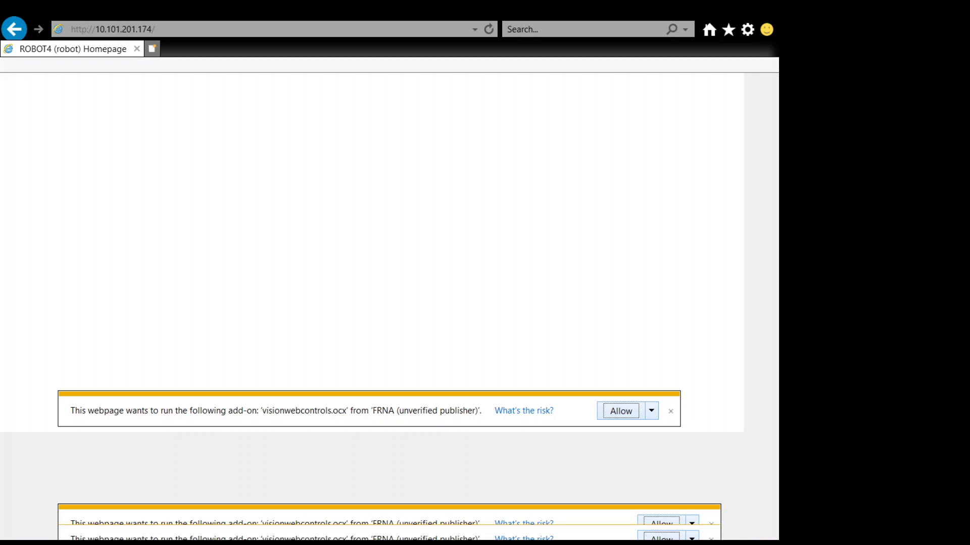
# Step: Switch to Internet Explorer and examine the robot's IP address 10.101.201.174 in the page URL
pyautogui.click(415, 48)
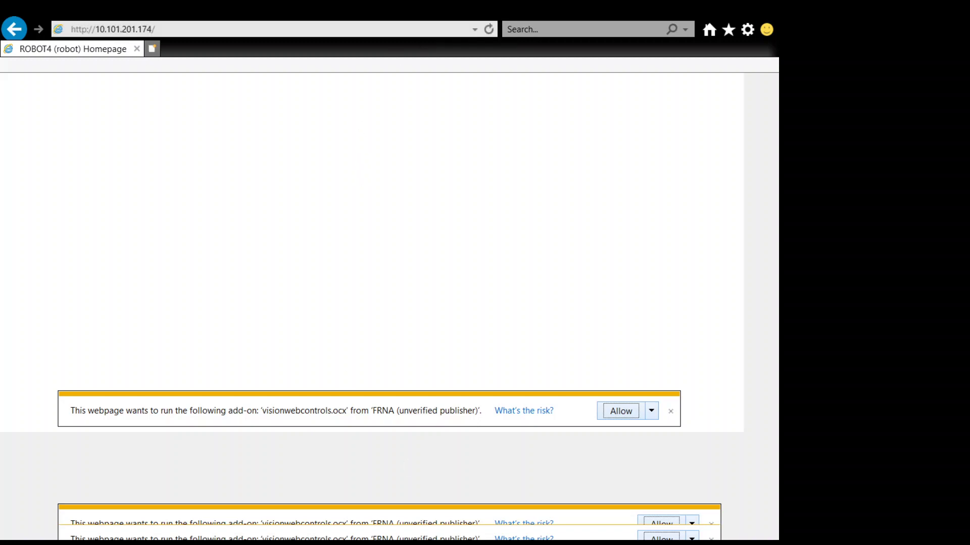
pyautogui.click(197, 28)
pyautogui.click(209, 28)
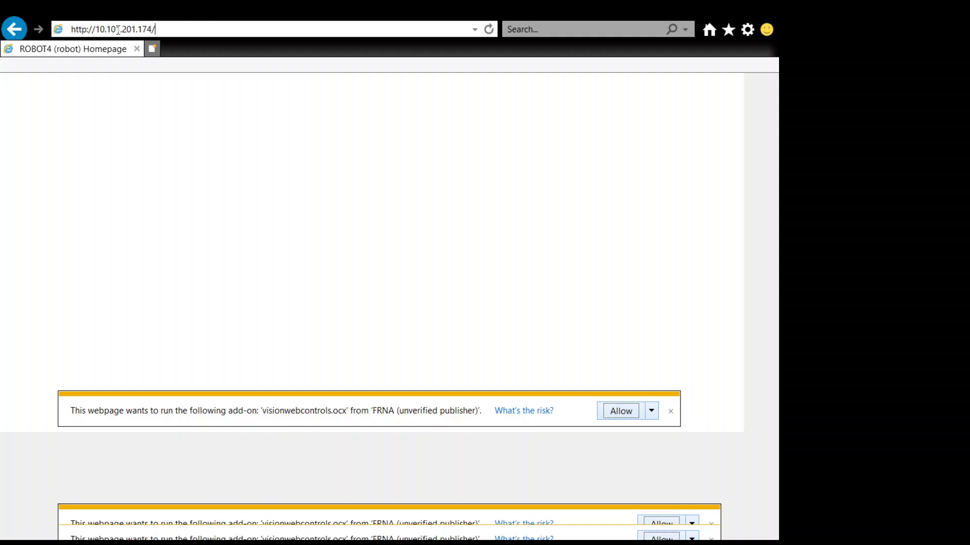
pyautogui.moveTo(95, 29); pyautogui.dragTo(157, 29)
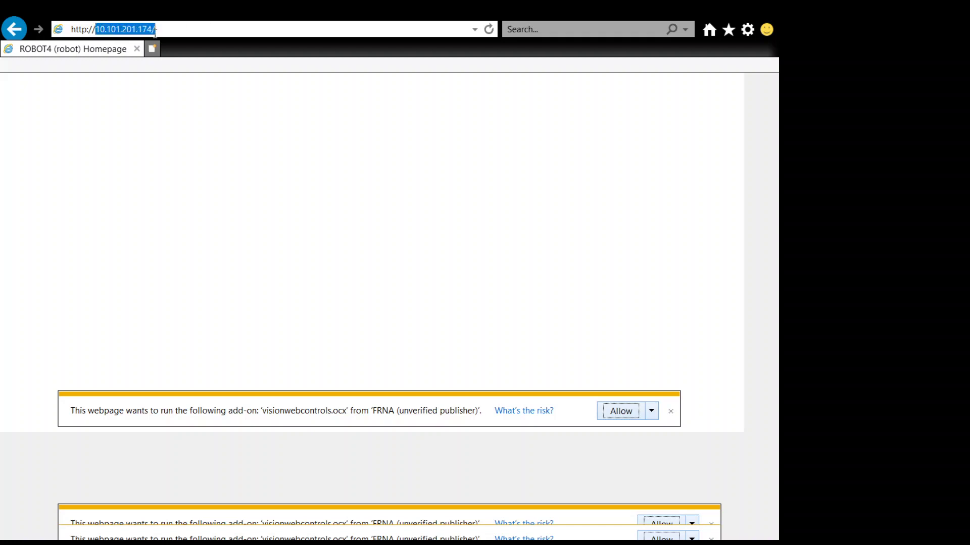
pyautogui.click(358, 126)
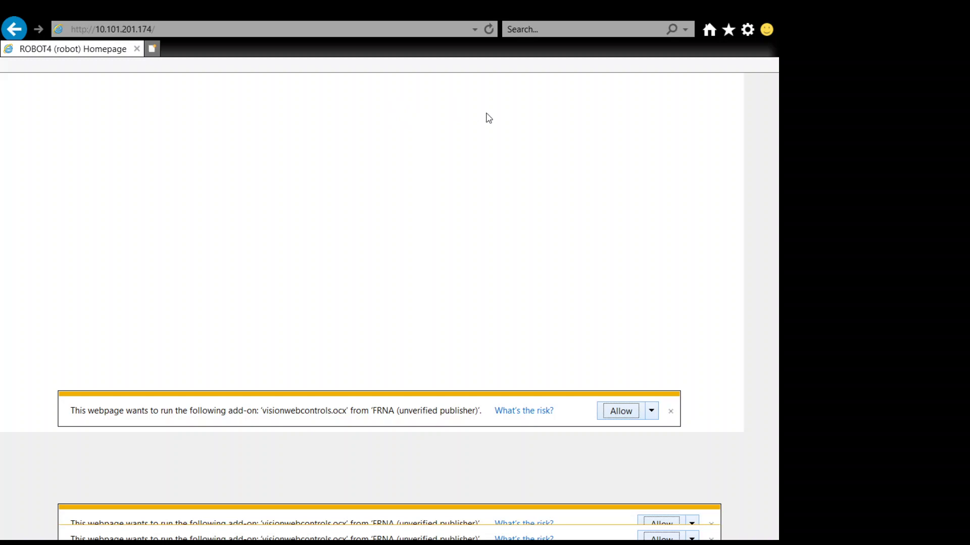
pyautogui.click(179, 29)
pyautogui.click(185, 29)
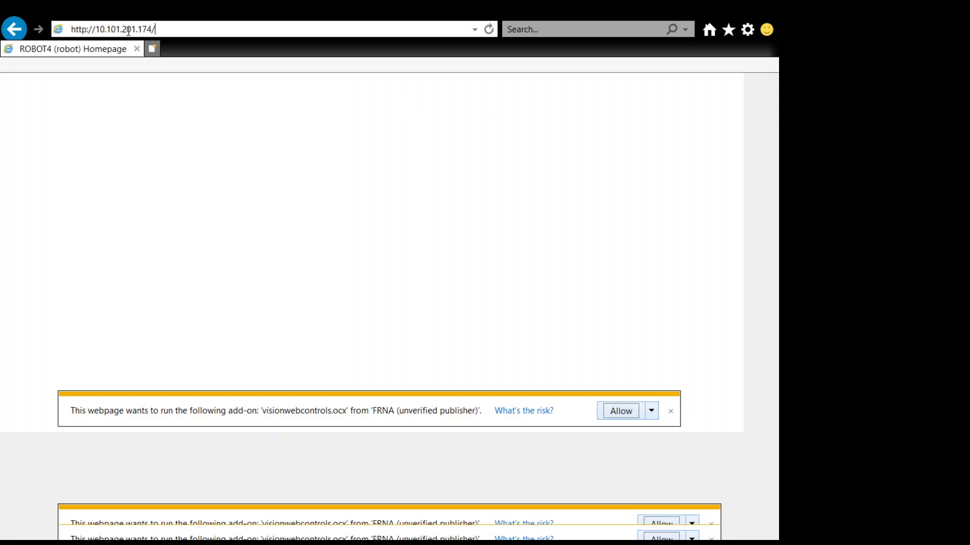
pyautogui.click(516, 157)
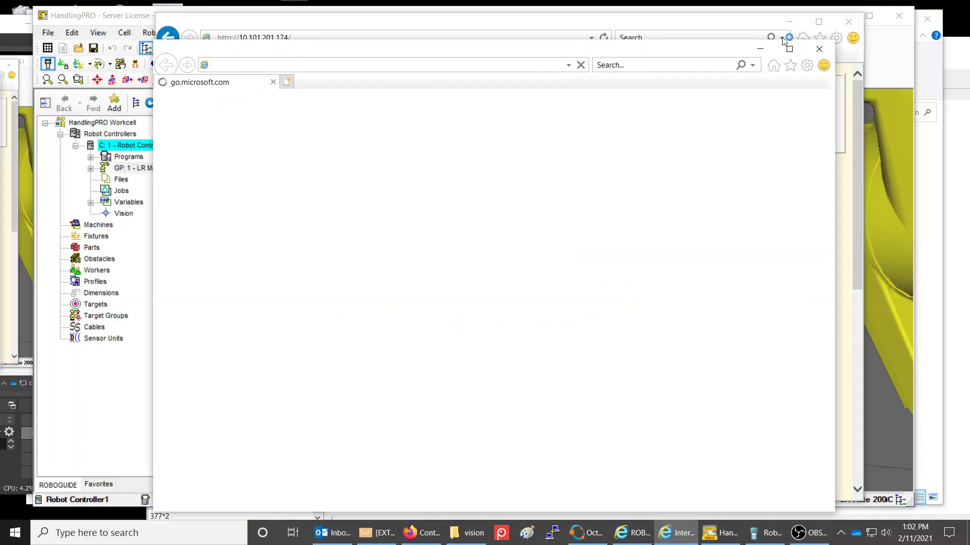
# Step: Close the extra blank browser window and examine the hostname and robot number on the robot's home page
pyautogui.click(819, 51)
pyautogui.click(321, 40)
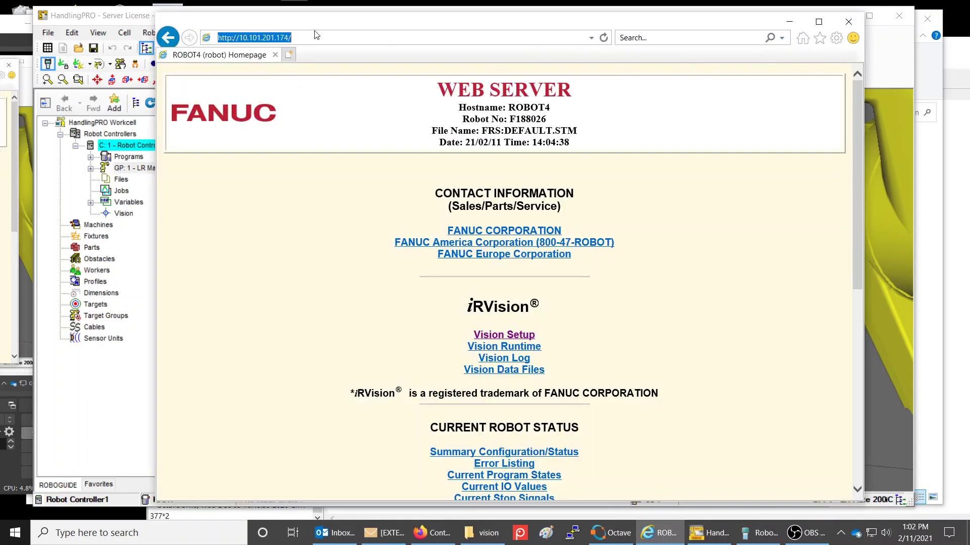
pyautogui.click(322, 39)
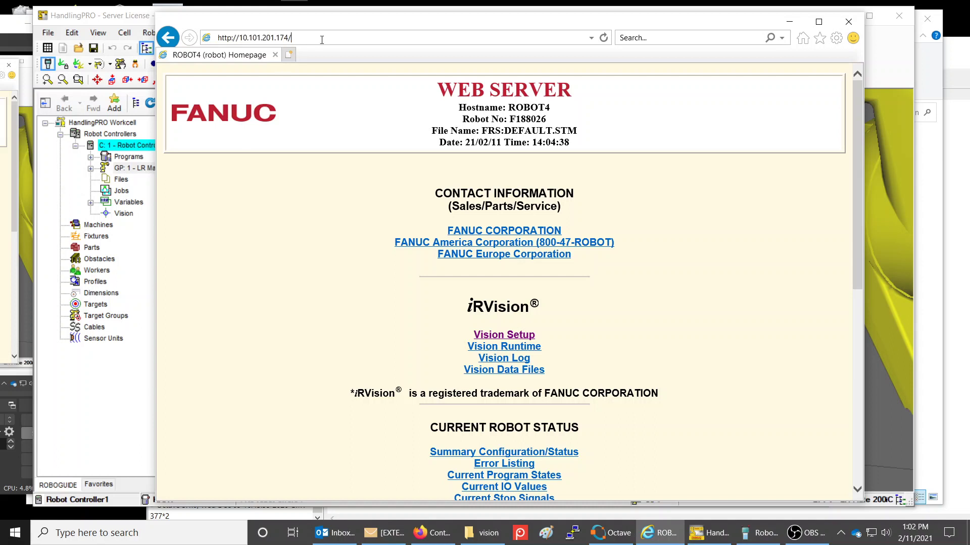
pyautogui.doubleClick(530, 107)
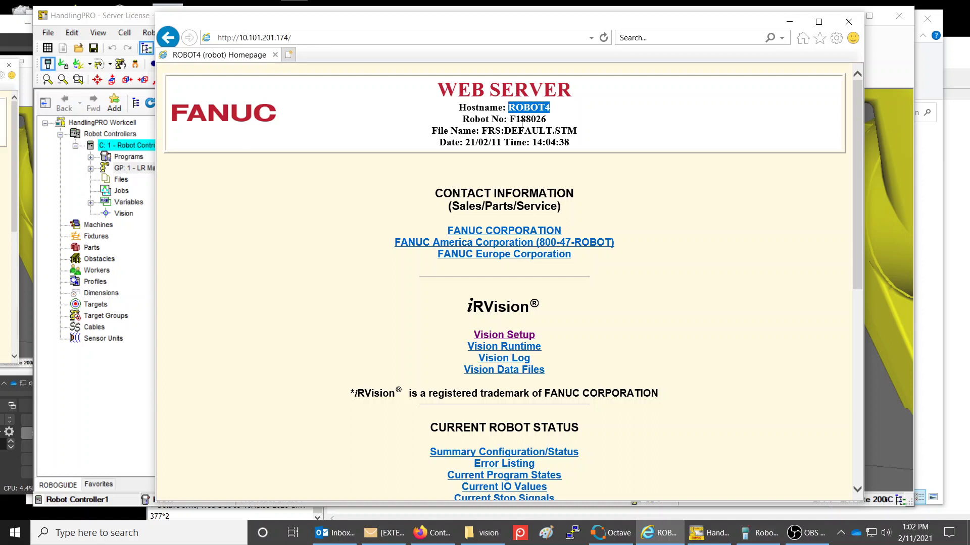
pyautogui.doubleClick(522, 124)
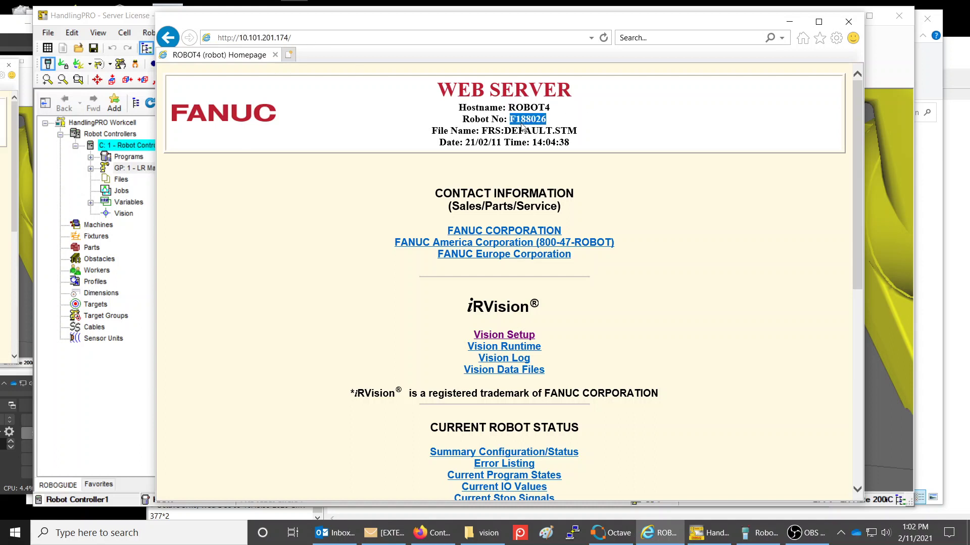
pyautogui.click(539, 106)
pyautogui.doubleClick(530, 107)
# Step: Highlight the IP address 10.101.201.174 in the URL of the robot's home page, leaving the URL unedited
pyautogui.click(301, 38)
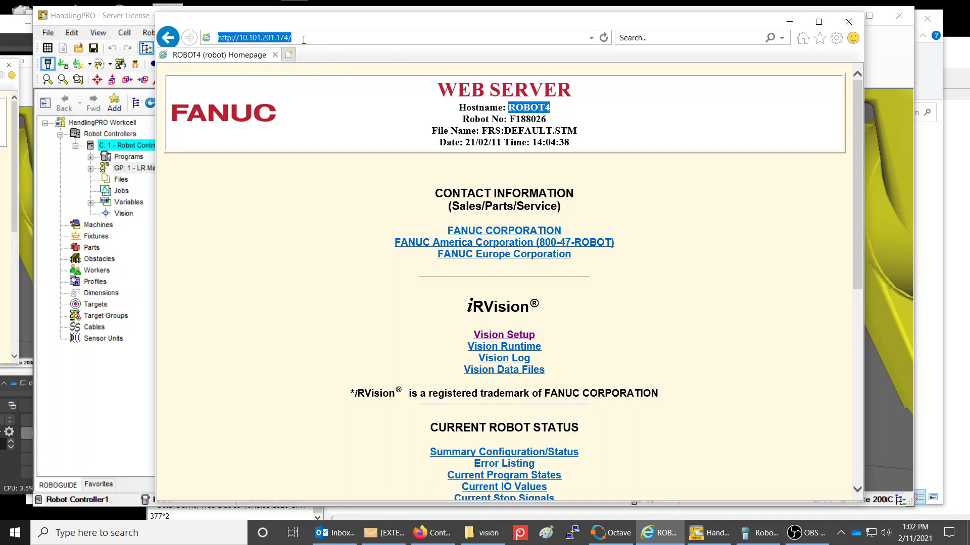
pyautogui.press('End')
pyautogui.moveTo(239, 38); pyautogui.dragTo(307, 36)
pyautogui.click(324, 40)
pyautogui.moveTo(240, 38); pyautogui.dragTo(304, 38)
pyautogui.click(309, 39)
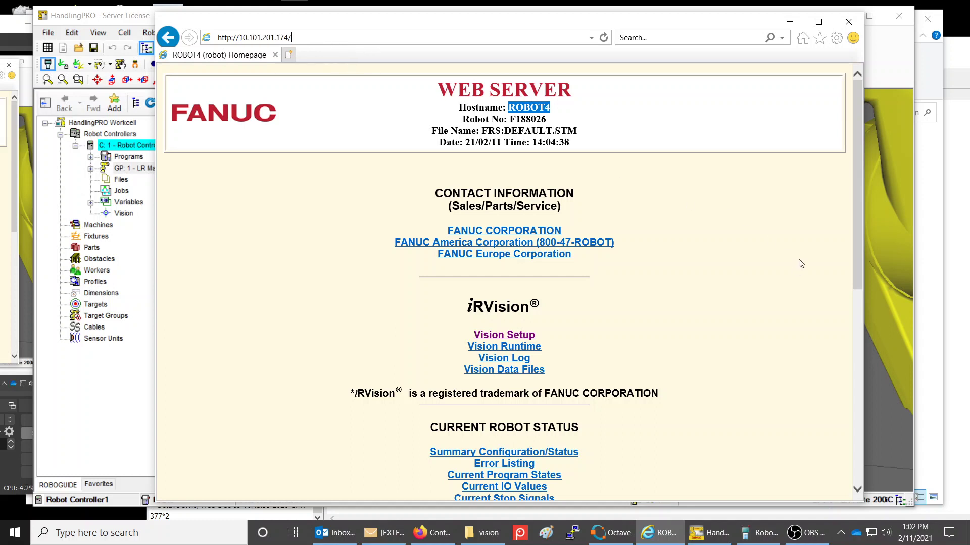
pyautogui.click(756, 290)
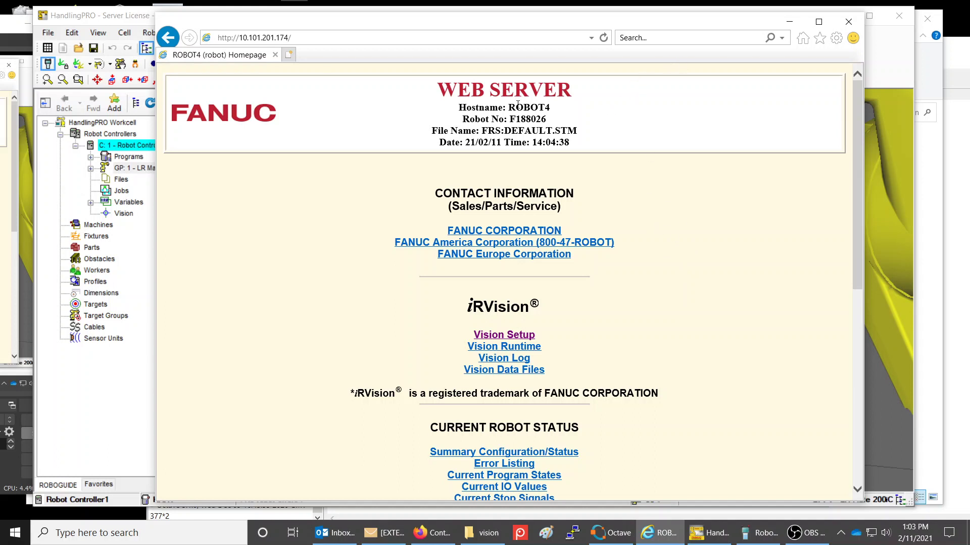
# Step: Check the hostname and the iRVision section of the robot's home page, and open Vision Setup
pyautogui.moveTo(518, 104); pyautogui.dragTo(554, 105)
pyautogui.click(642, 135)
pyautogui.doubleClick(474, 303)
pyautogui.scroll(-3, 646, 303)
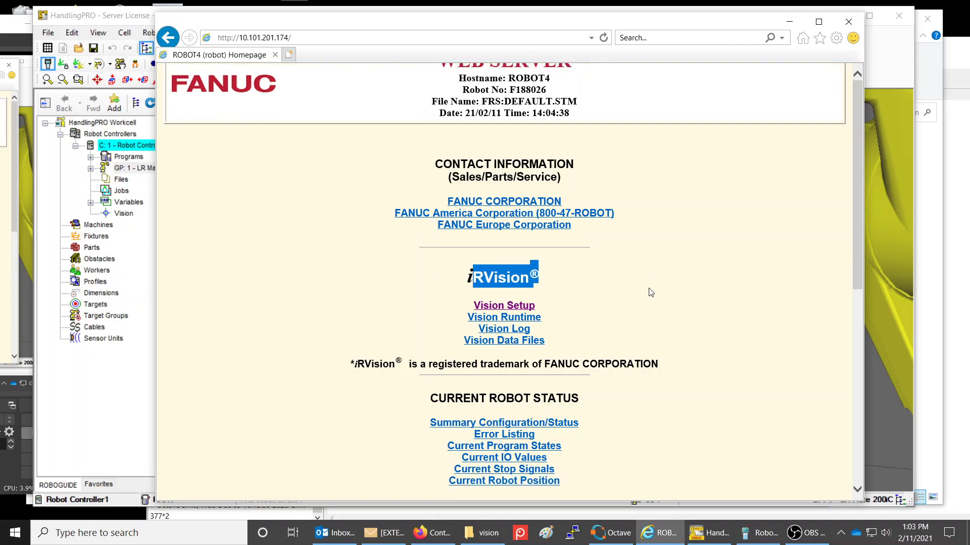
pyautogui.click(588, 190)
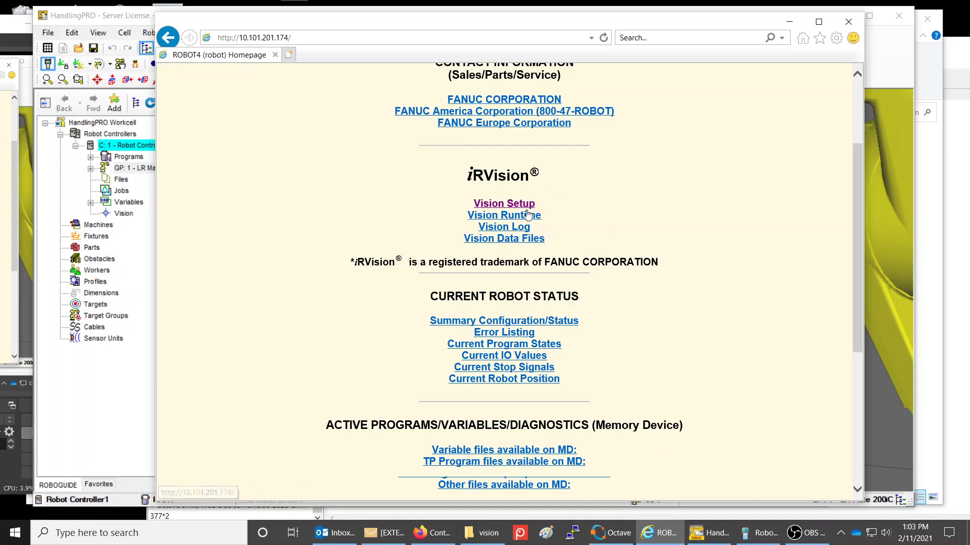
pyautogui.scroll(3, 590, 224)
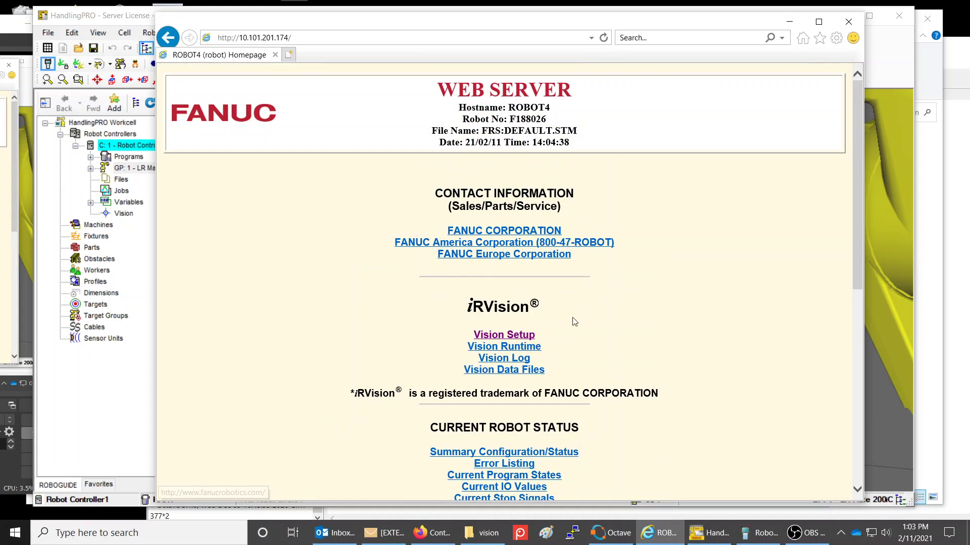
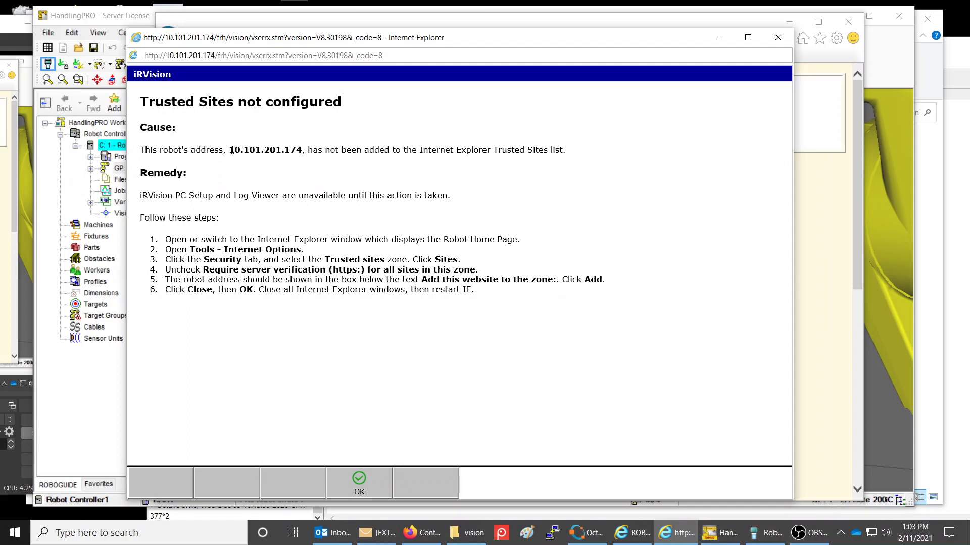
# Step: Examine the iRVision page on Trusted Sites, including the robot's address and the remedy step on https server verification
pyautogui.moveTo(231, 149); pyautogui.dragTo(300, 150)
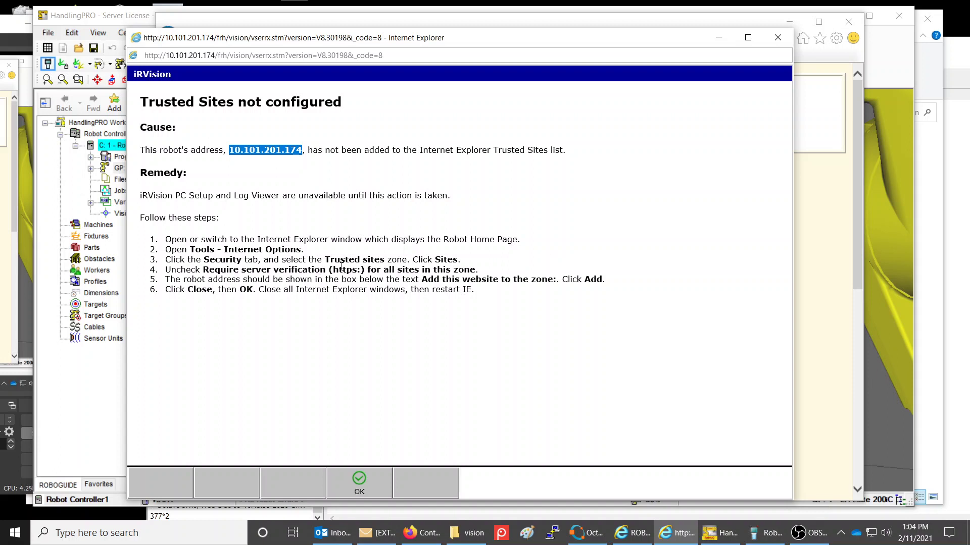
pyautogui.click(326, 272)
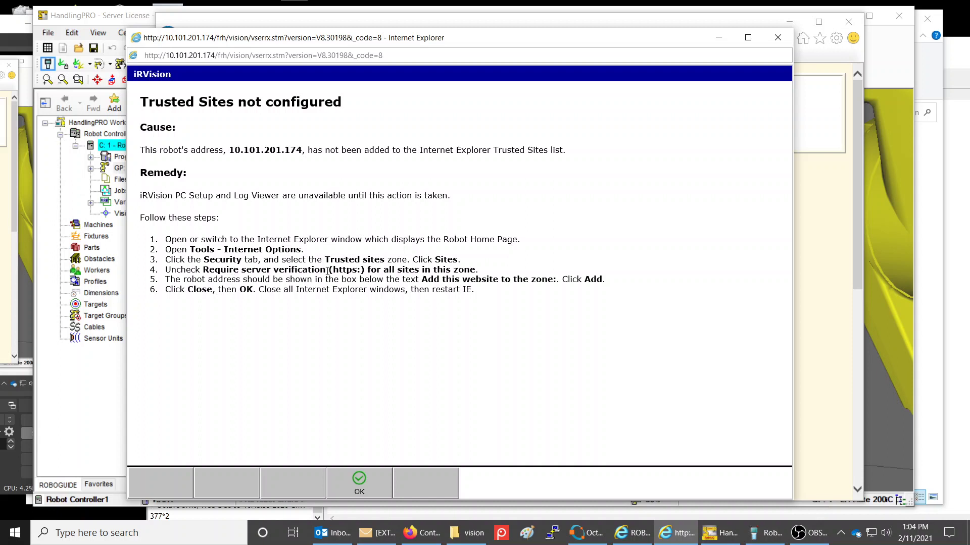
pyautogui.moveTo(335, 269); pyautogui.dragTo(365, 270)
pyautogui.click(548, 266)
pyautogui.tripleClick(423, 95)
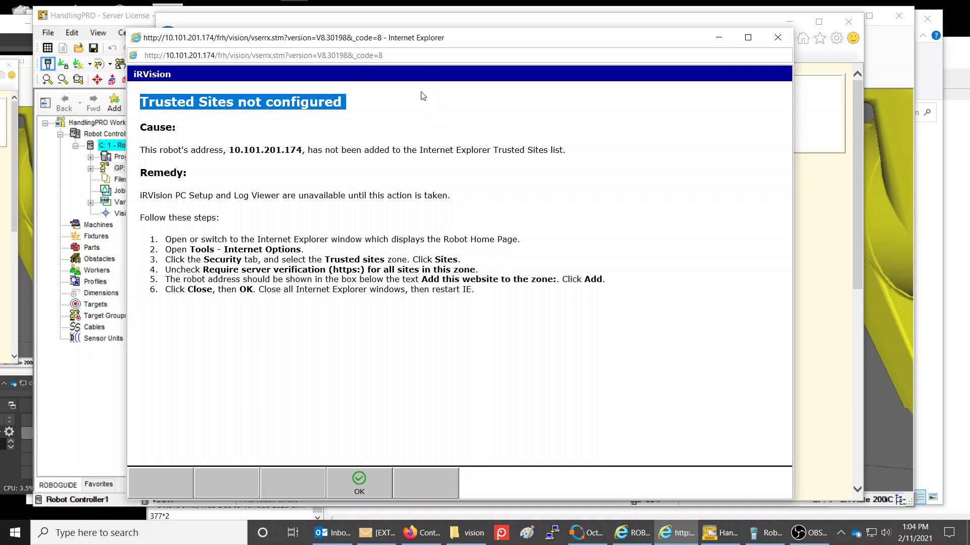
# Step: Review the remedy step on https server verification and dismiss the Trusted Sites notice
pyautogui.click(396, 276)
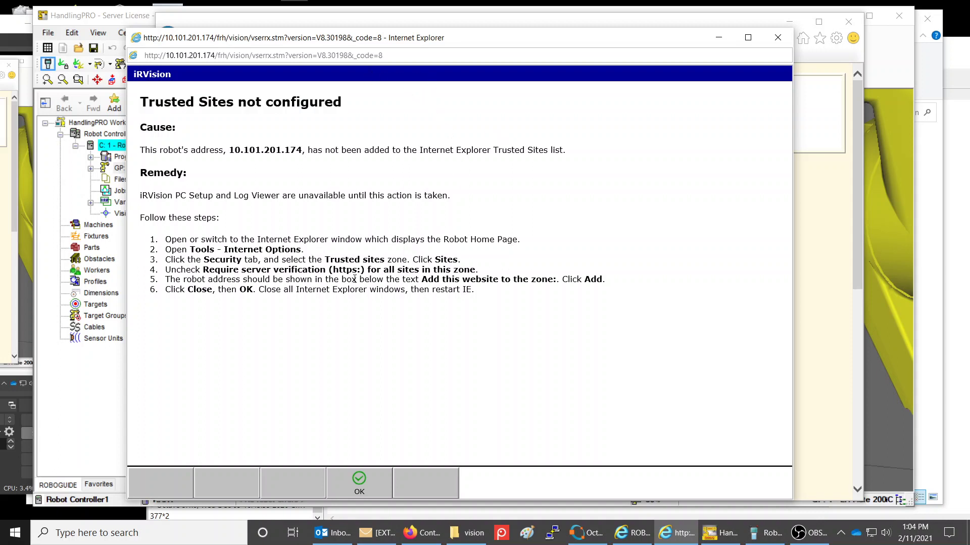
pyautogui.moveTo(334, 269); pyautogui.dragTo(383, 269)
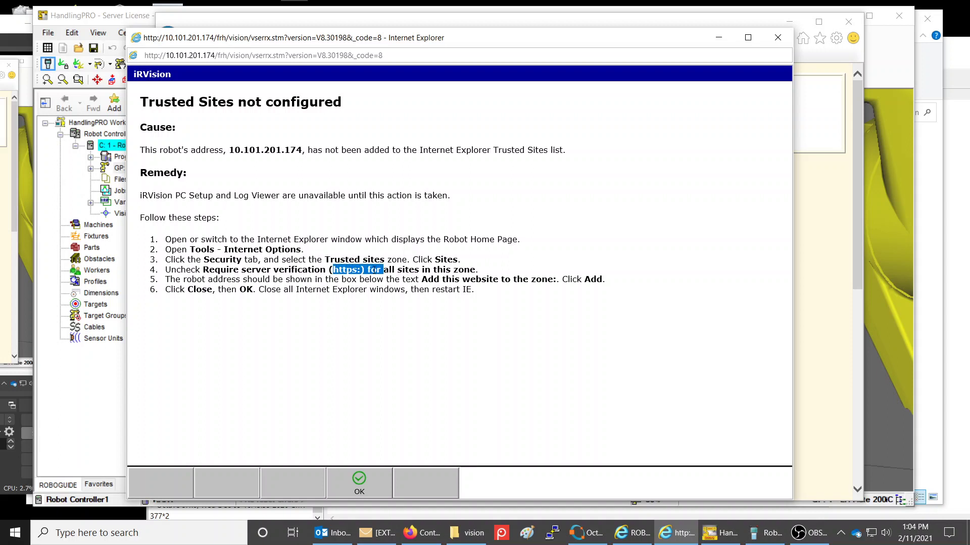
pyautogui.click(382, 269)
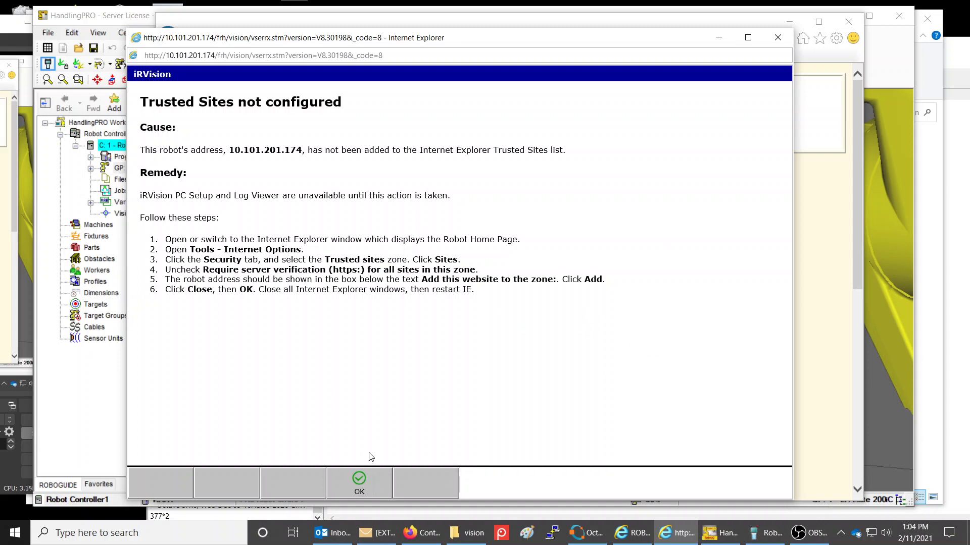
pyautogui.click(359, 486)
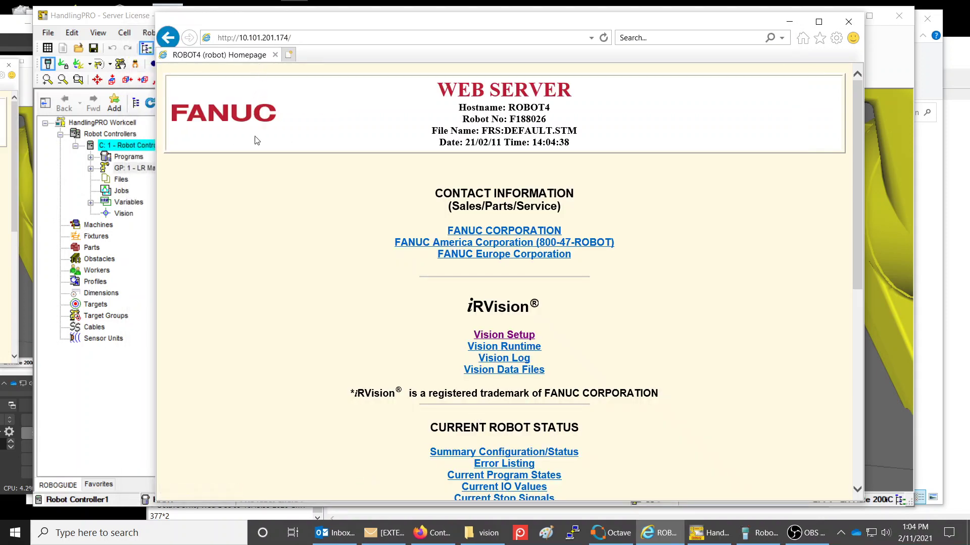
# Step: Open the website list of the Trusted sites zone in the browser's Internet Options
pyautogui.press('alt')
pyautogui.press('alt')
pyautogui.press('alt')
pyautogui.click(272, 69)
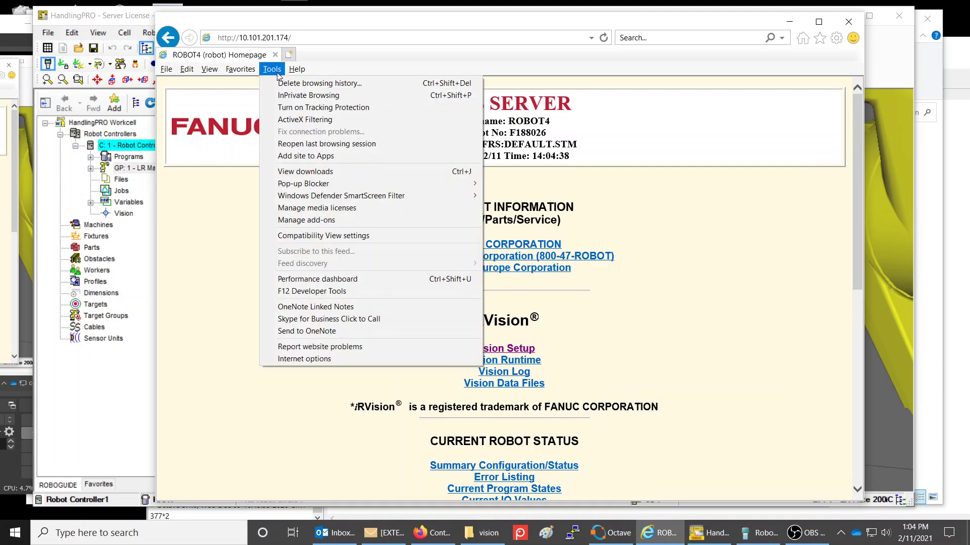
pyautogui.click(329, 359)
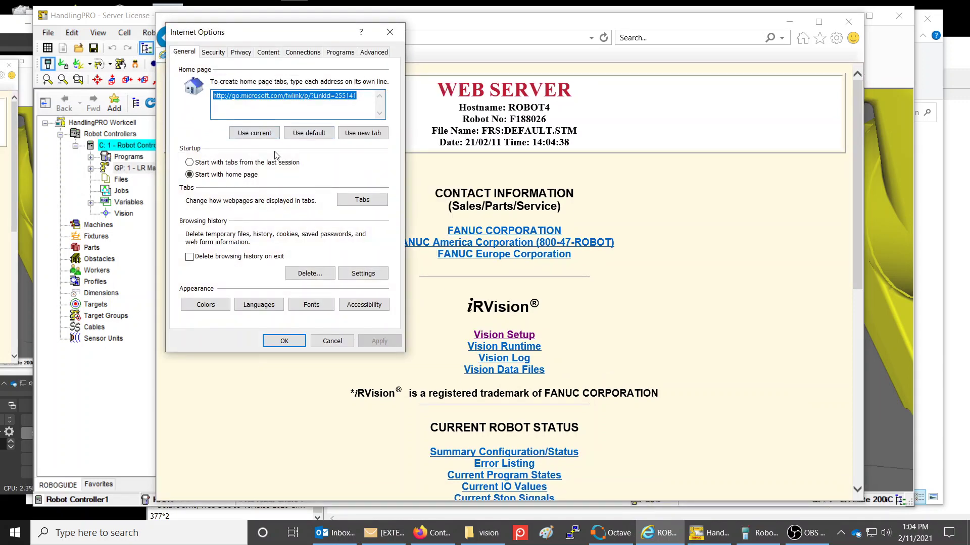
pyautogui.click(220, 53)
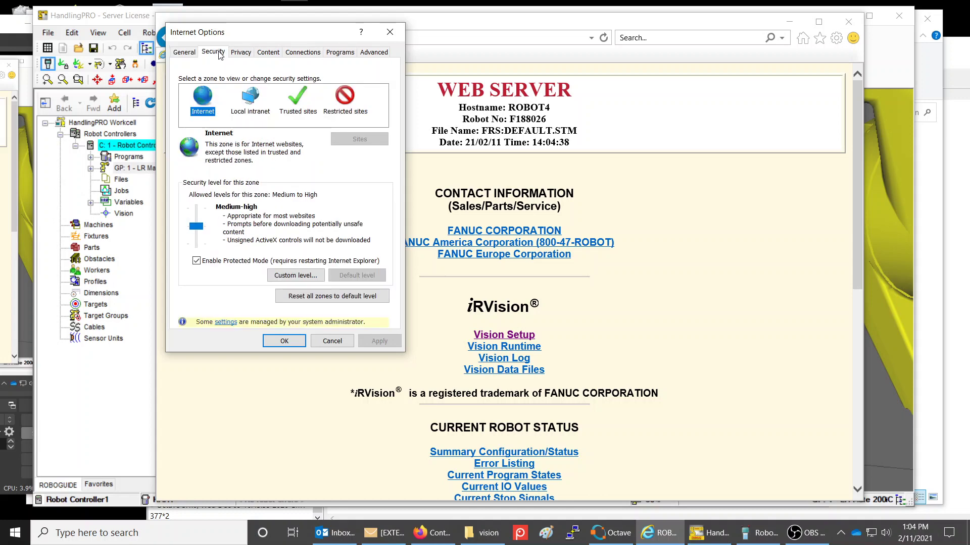
pyautogui.click(297, 103)
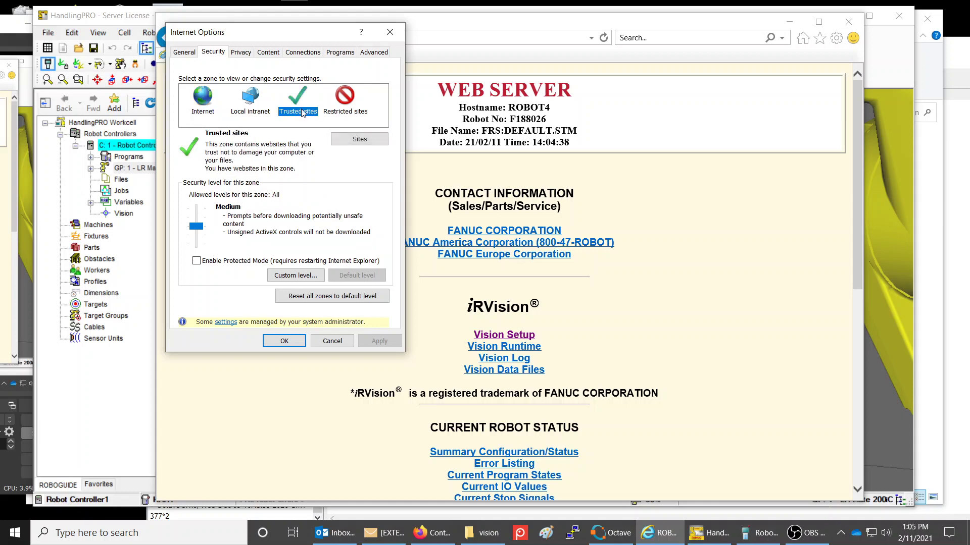
pyautogui.click(359, 139)
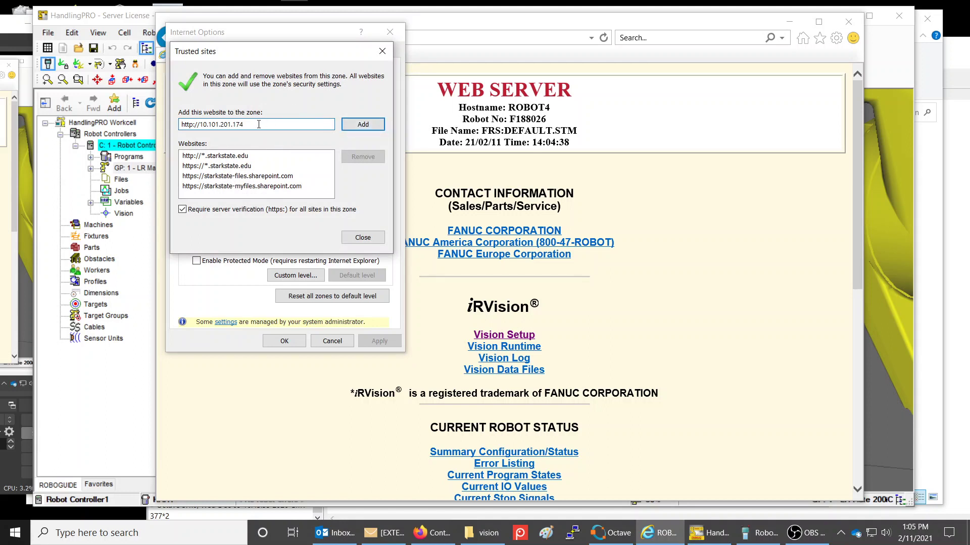
pyautogui.moveTo(244, 124); pyautogui.dragTo(175, 124)
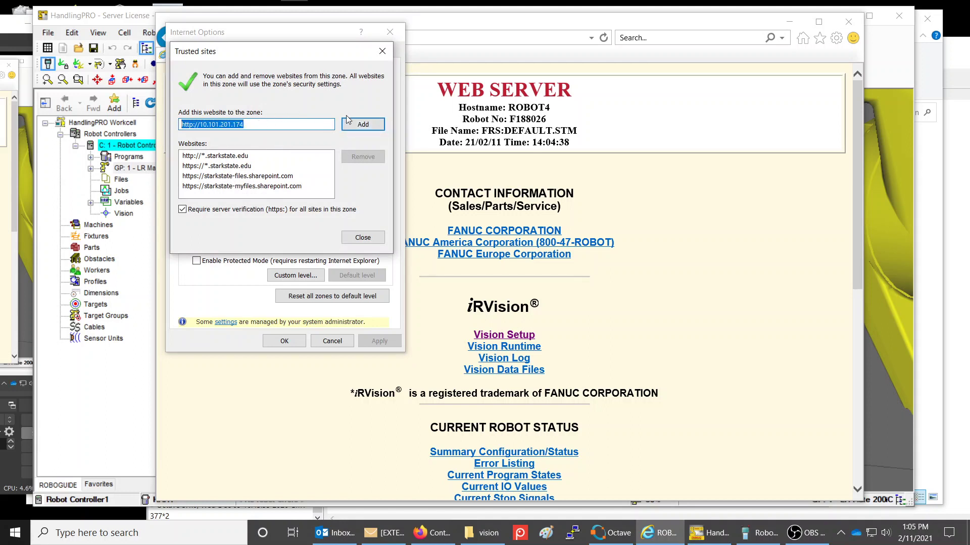
pyautogui.click(364, 126)
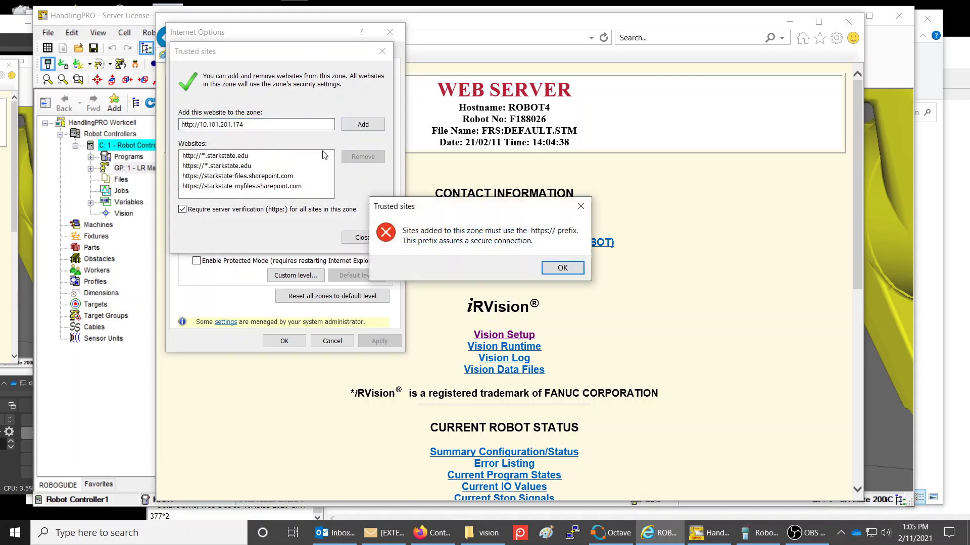
pyautogui.click(562, 269)
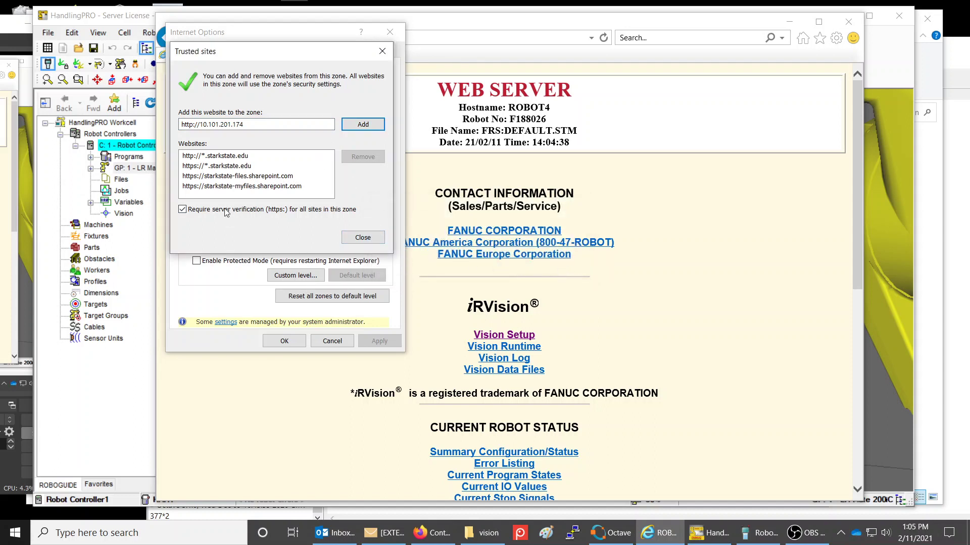
pyautogui.click(371, 126)
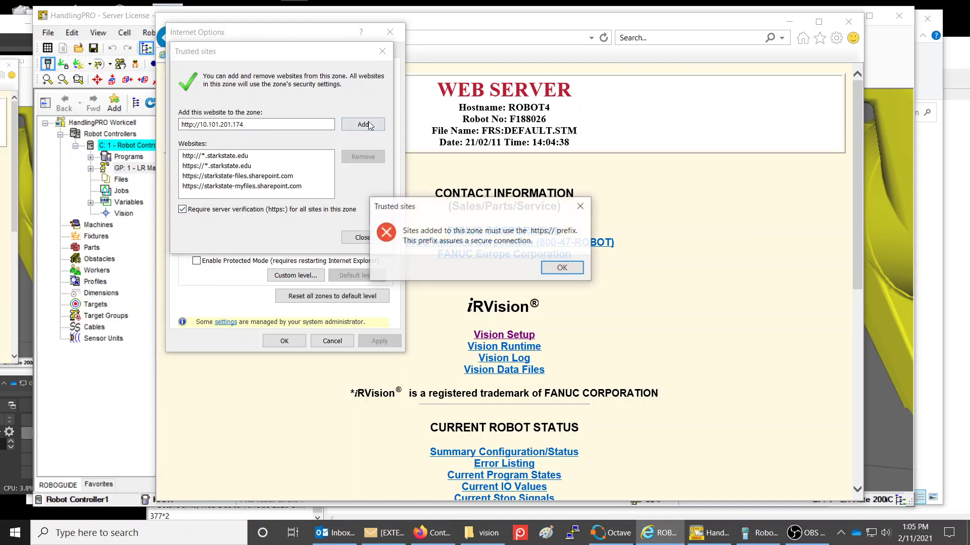
pyautogui.click(562, 268)
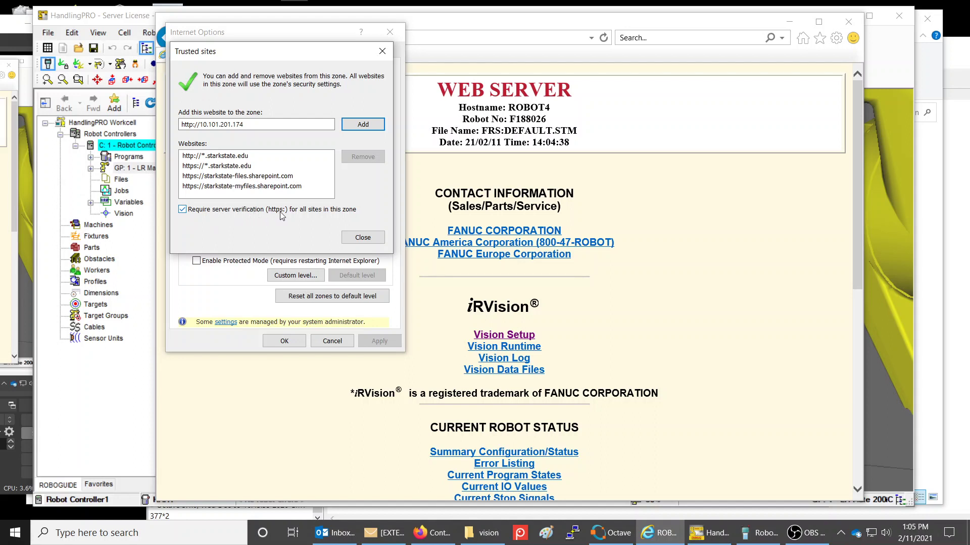
pyautogui.click(182, 211)
pyautogui.click(355, 124)
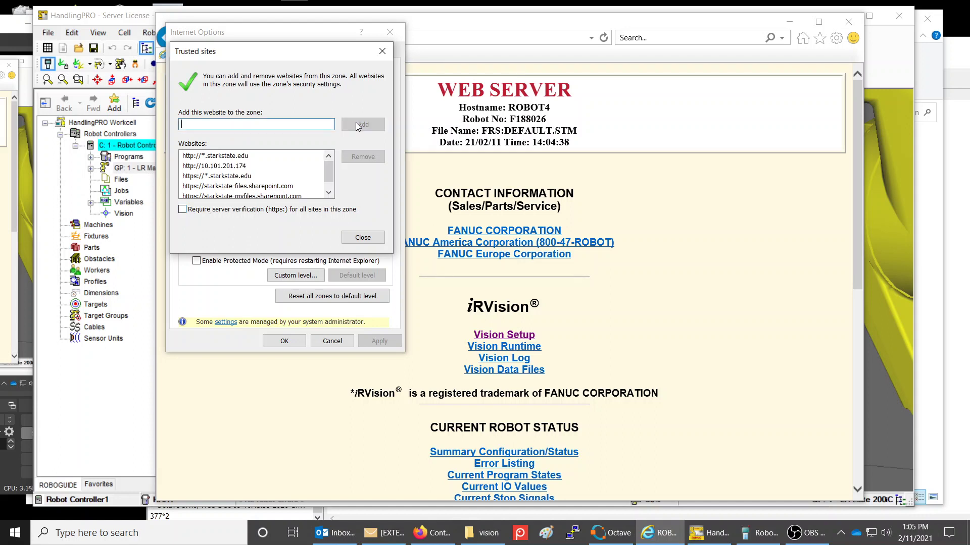
pyautogui.click(227, 168)
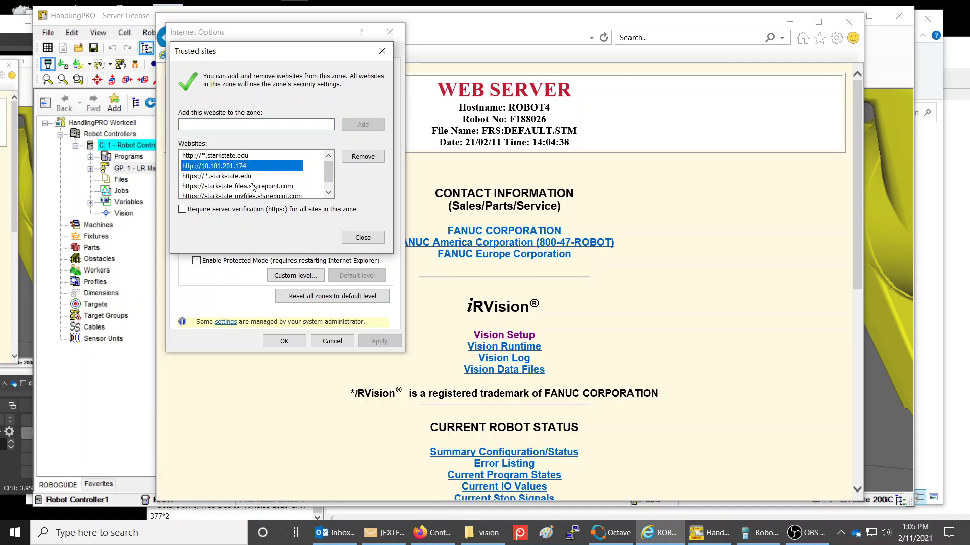
pyautogui.click(266, 157)
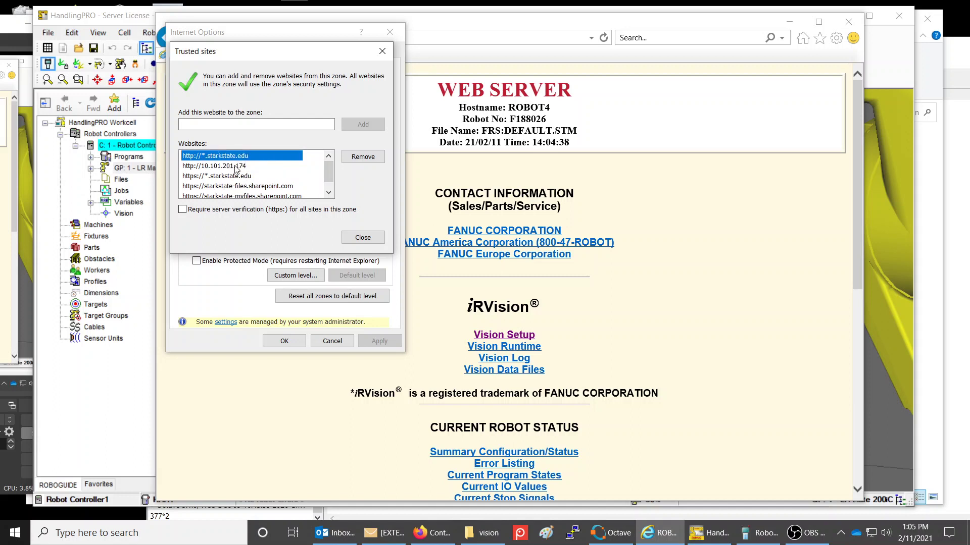
pyautogui.click(236, 166)
pyautogui.click(247, 179)
pyautogui.click(254, 189)
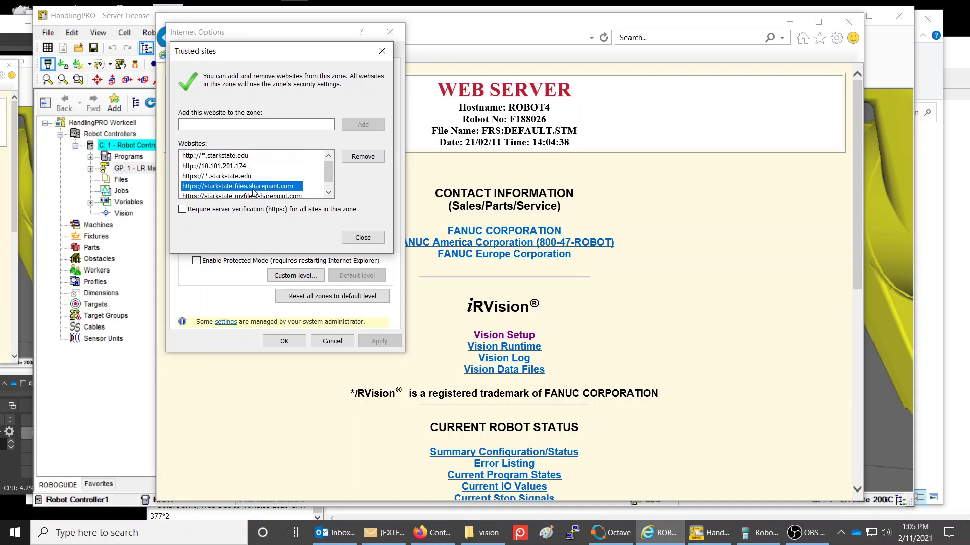
pyautogui.click(233, 167)
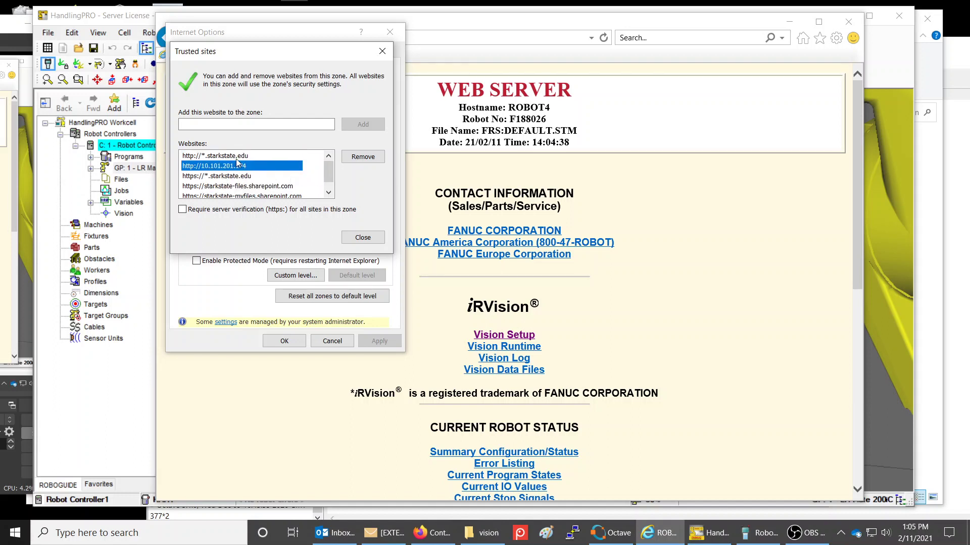
pyautogui.click(182, 210)
pyautogui.click(182, 211)
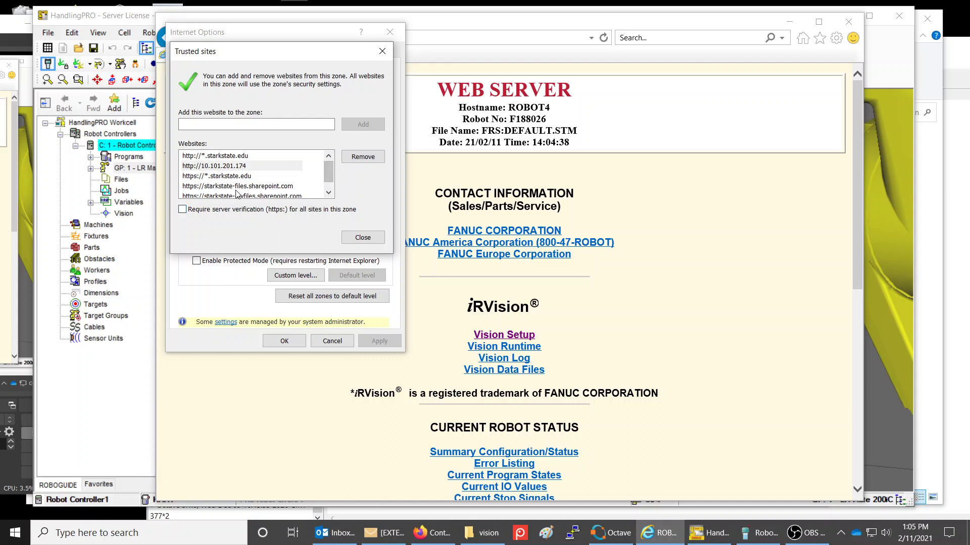
pyautogui.click(205, 167)
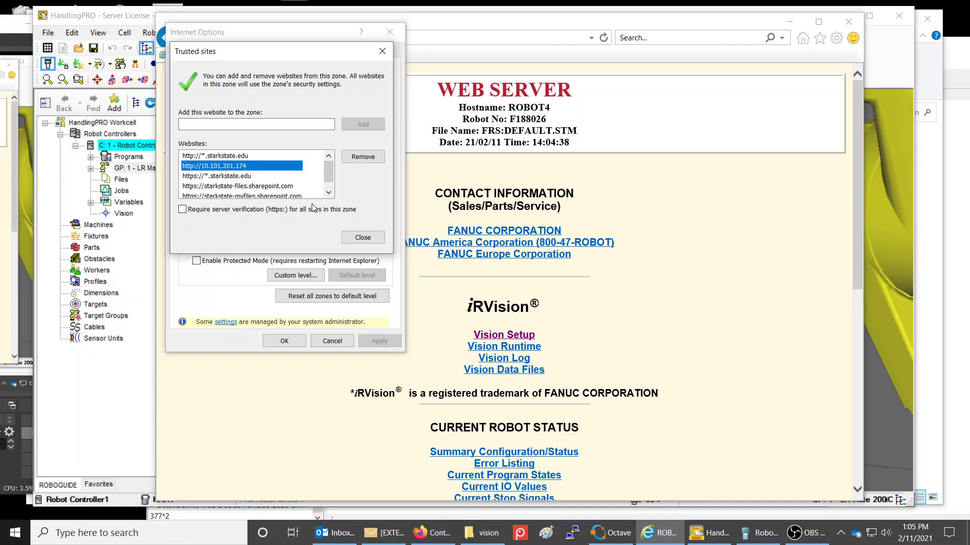
# Step: Accept the Trusted sites settings and open Vision Setup from the robot's home page
pyautogui.click(363, 240)
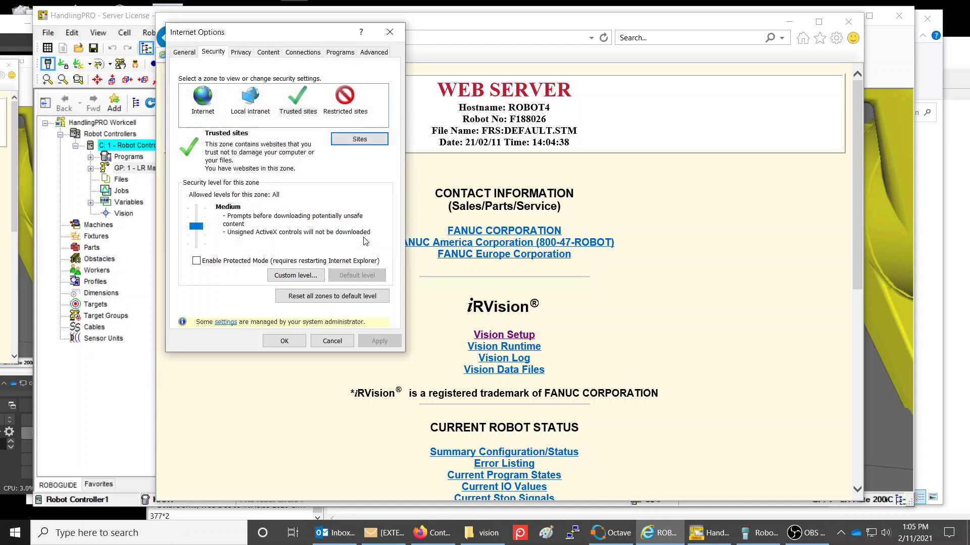
pyautogui.click(285, 341)
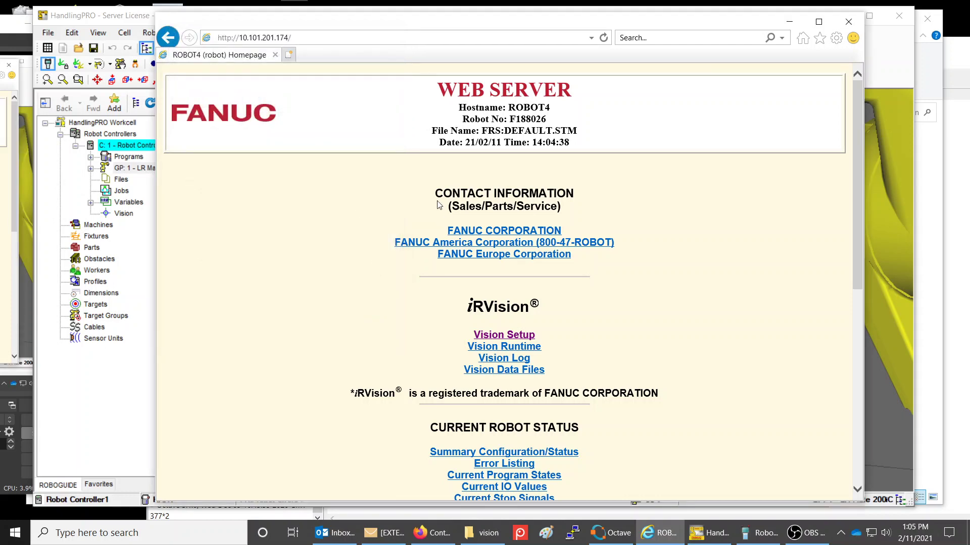
pyautogui.click(504, 336)
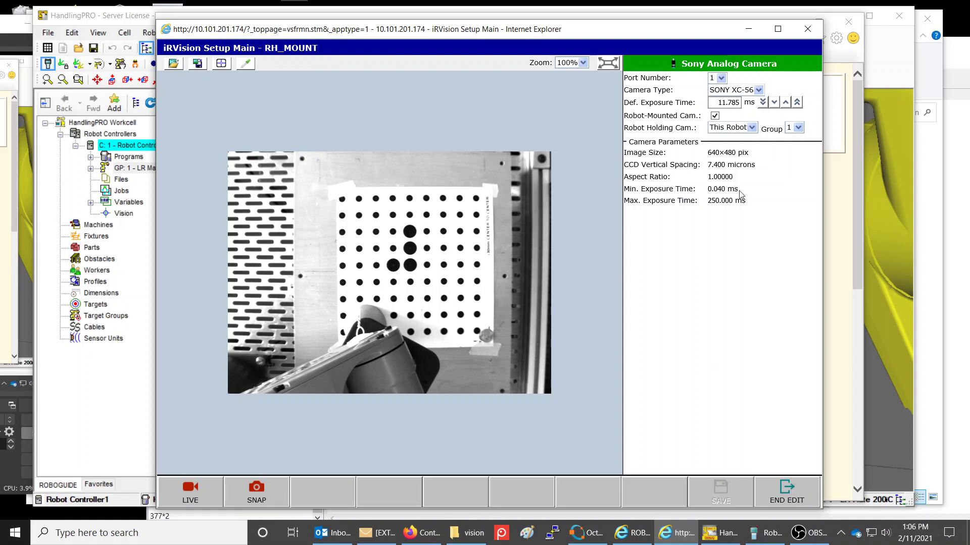
# Step: View the RH_MOUNT camera's live image and stop the live feed
pyautogui.moveTo(598, 34)
pyautogui.mouseDown()
pyautogui.moveTo(590, 41)
pyautogui.moveTo(569, 21)
pyautogui.moveTo(592, 115)
pyautogui.moveTo(607, 33)
pyautogui.mouseUp()
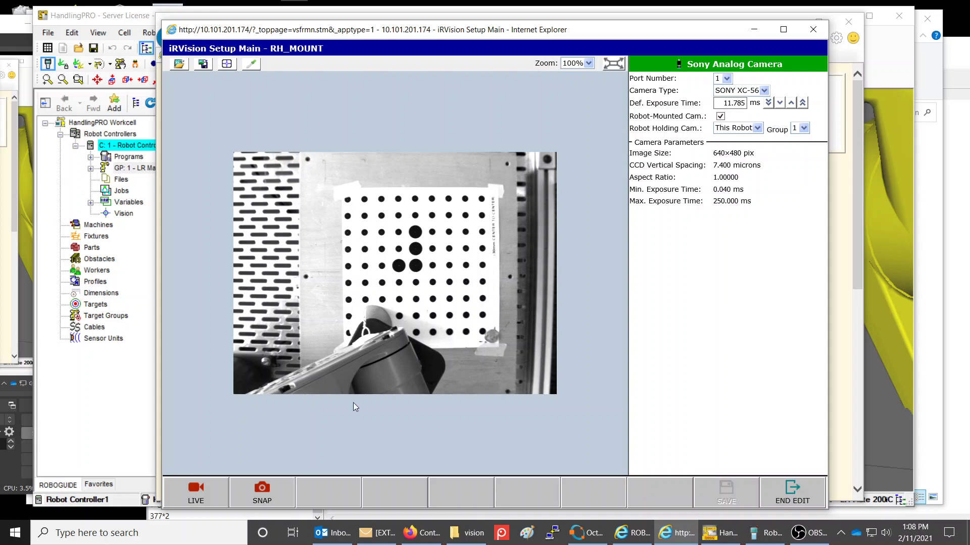
pyautogui.click(200, 493)
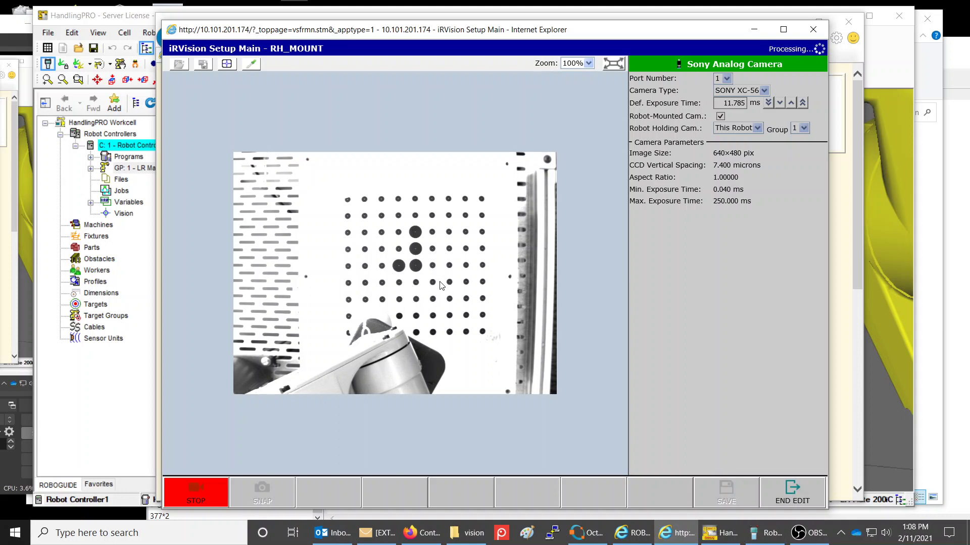
pyautogui.click(207, 501)
pyautogui.click(216, 493)
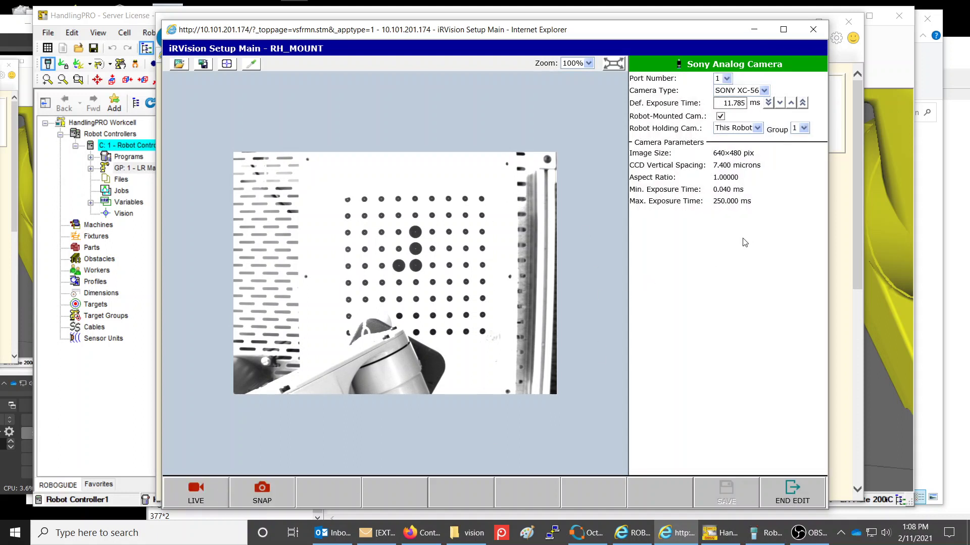
# Step: Snap RH_MOUNT camera images with the default exposure time set to 5.892 ms and to 8.333 ms
pyautogui.click(266, 498)
pyautogui.moveTo(664, 104); pyautogui.dragTo(676, 105)
pyautogui.click(770, 105)
pyautogui.click(768, 103)
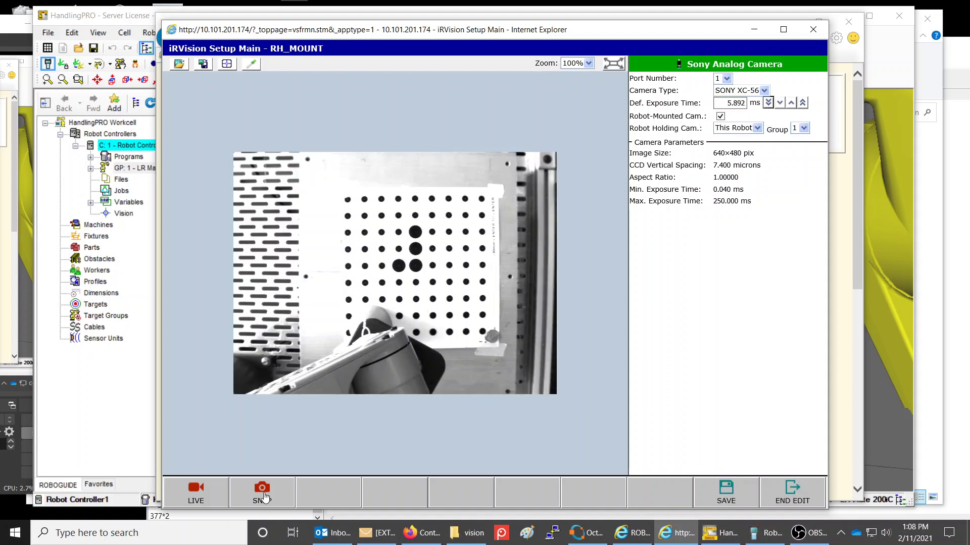
pyautogui.click(290, 482)
pyautogui.click(791, 104)
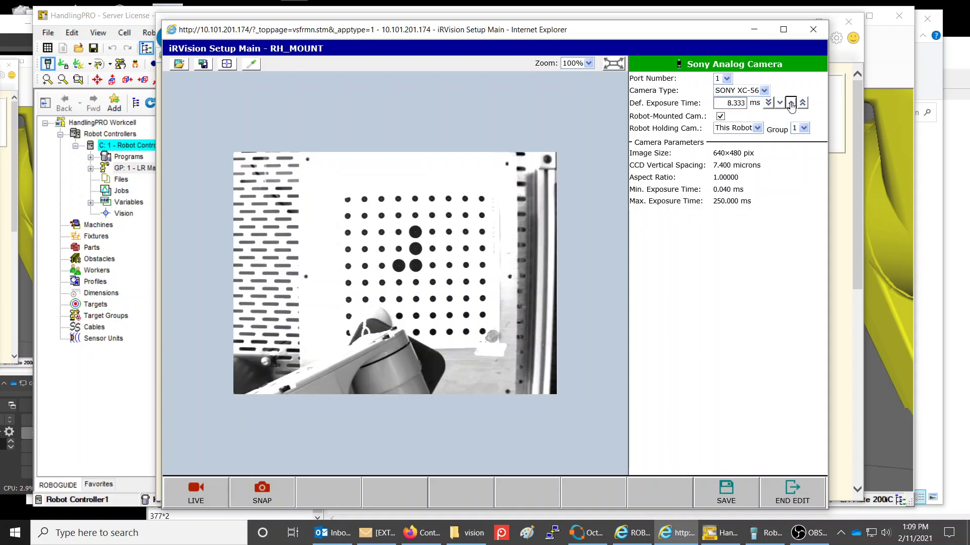
pyautogui.click(273, 492)
# Step: Exit the RH_MOUNT camera setup without saving and choose Camera Setup Tools as the vision type
pyautogui.click(786, 494)
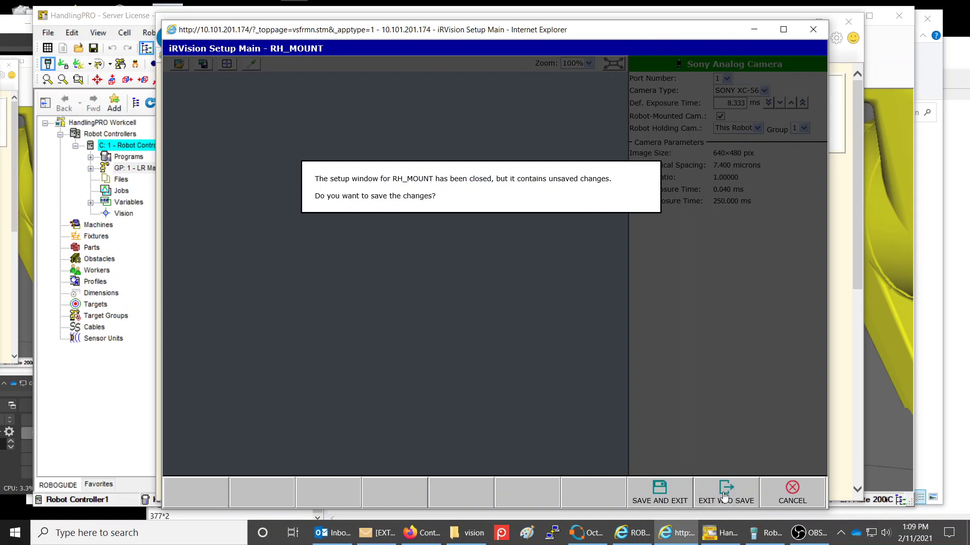
pyautogui.click(703, 497)
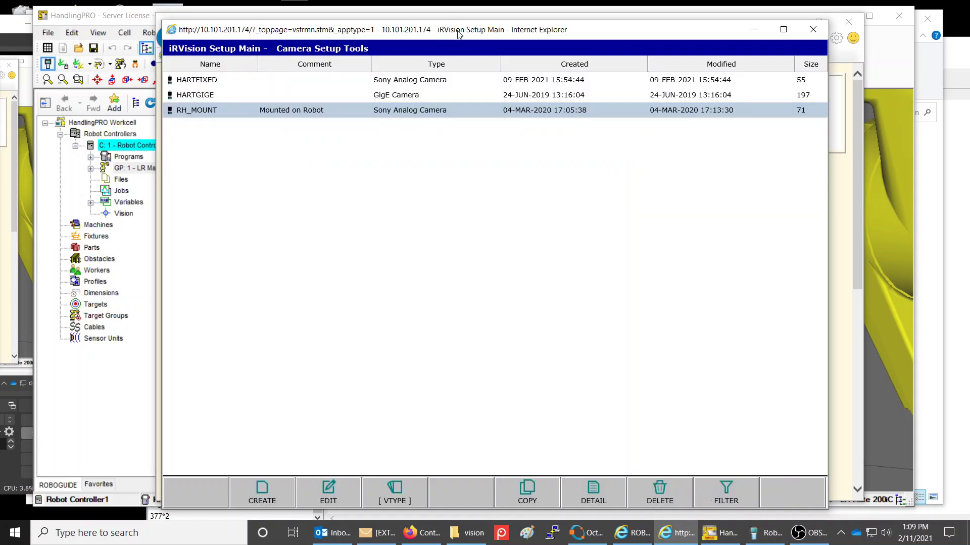
pyautogui.moveTo(458, 34); pyautogui.dragTo(454, 26)
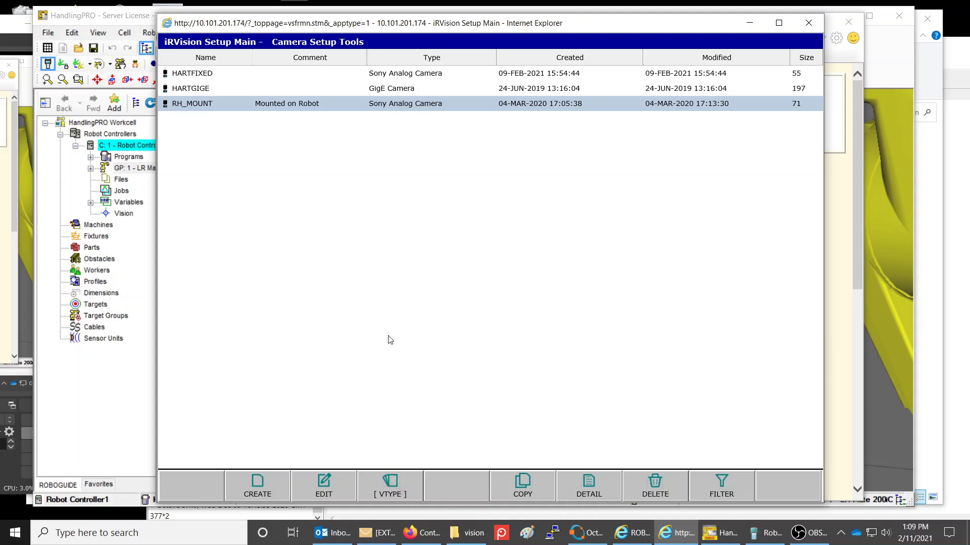
pyautogui.moveTo(442, 30); pyautogui.dragTo(445, 35)
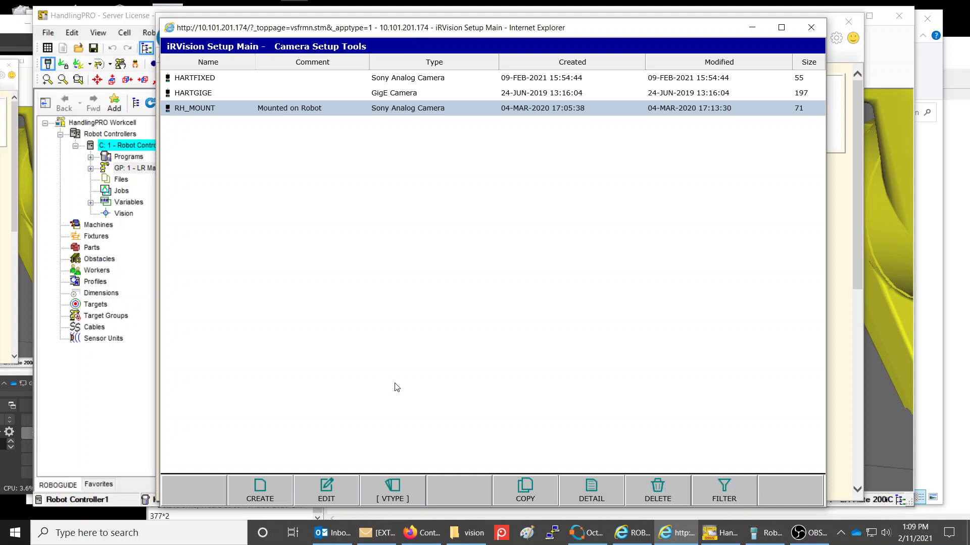
pyautogui.click(394, 493)
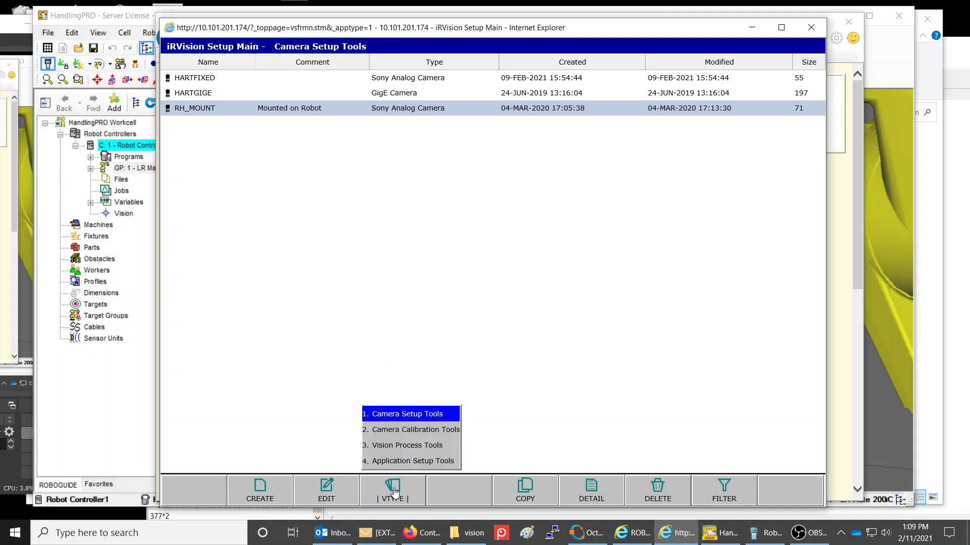
pyautogui.click(414, 419)
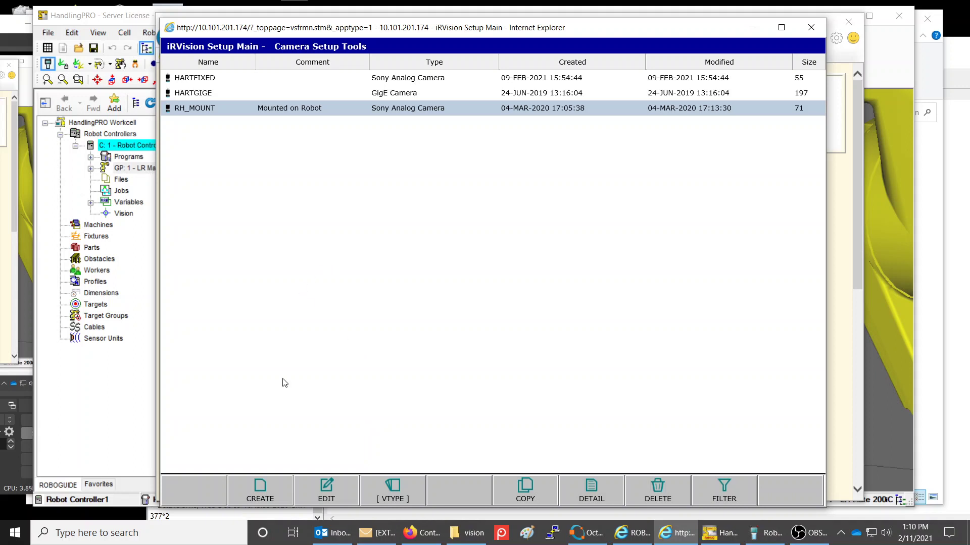
# Step: Create new vision data of type Sony Analog Camera named Hartsonycam, leaving the comment empty
pyautogui.click(260, 489)
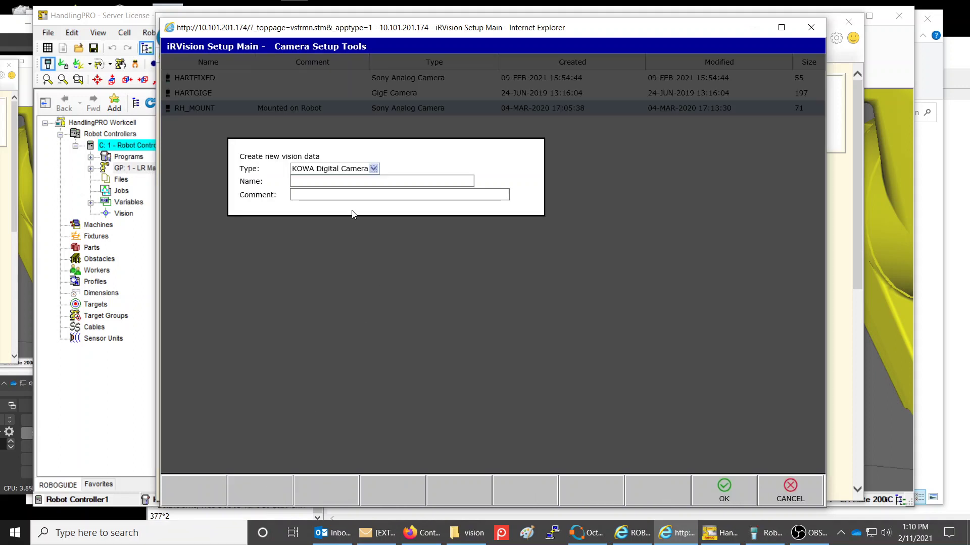
pyautogui.click(373, 168)
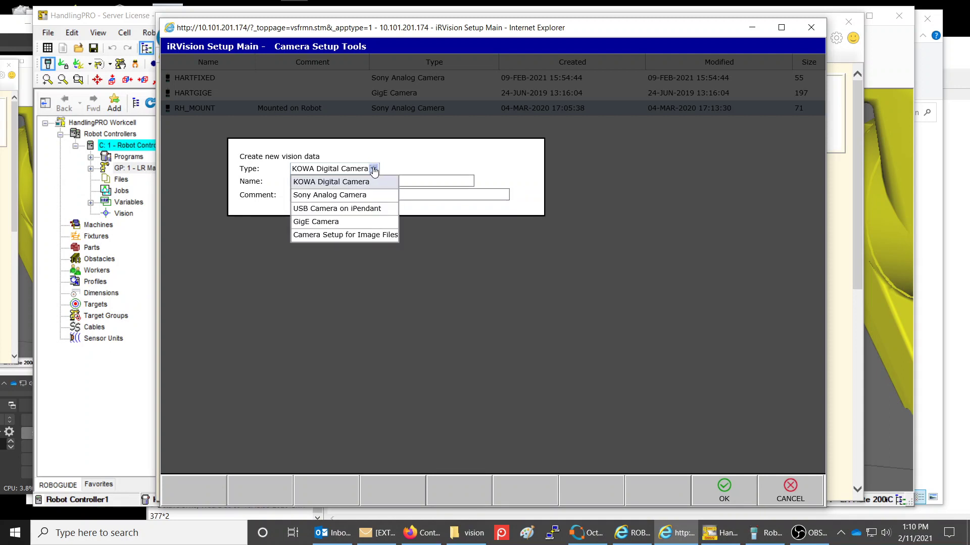
pyautogui.click(328, 195)
pyautogui.click(332, 179)
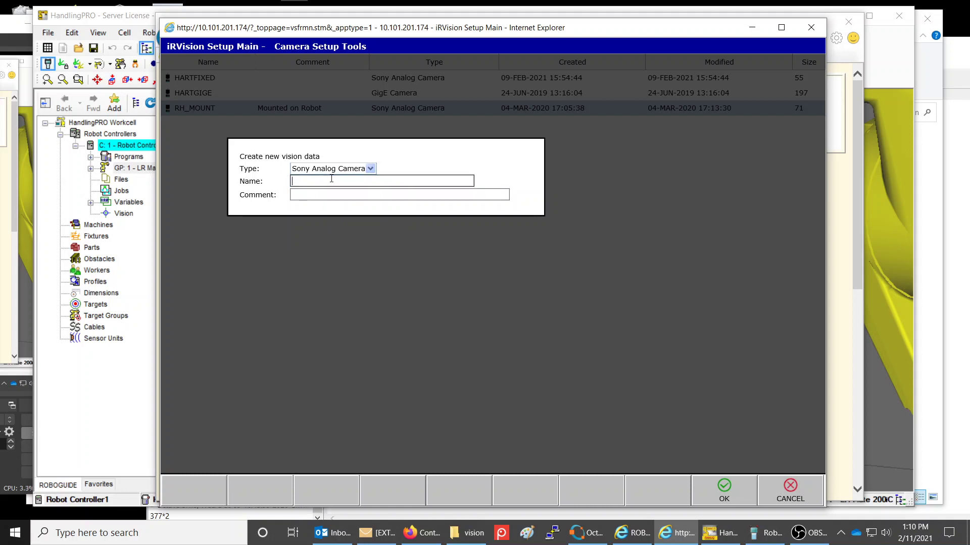
pyautogui.write('Hartsonycam')
pyautogui.click(342, 198)
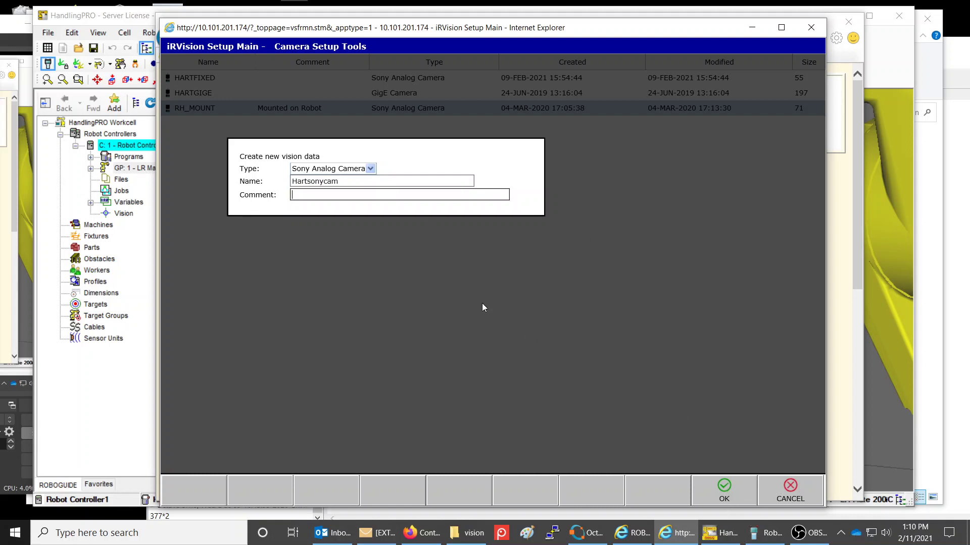
pyautogui.click(727, 494)
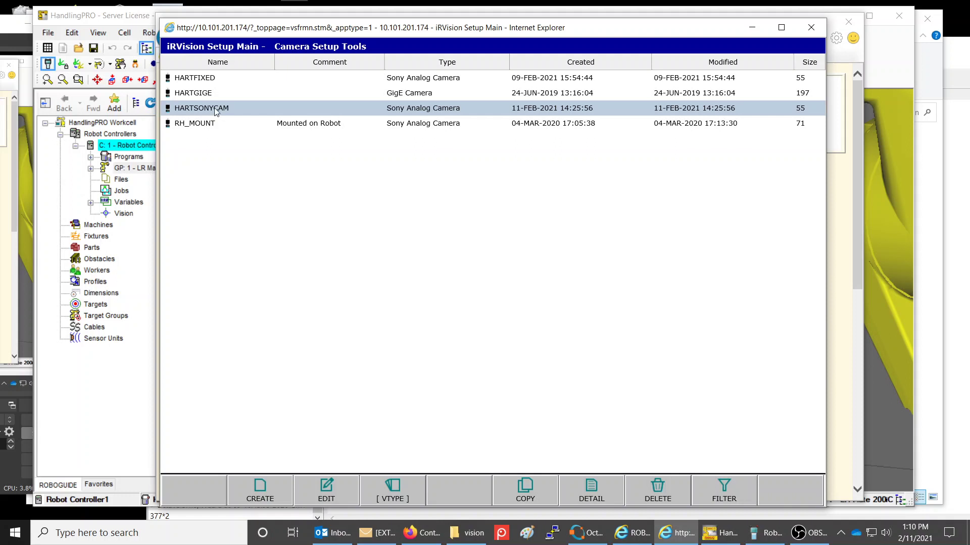
# Step: Open the HARTSONYCAM setup and check its port and camera type options, keeping port 1 and SONY XC-56
pyautogui.doubleClick(536, 112)
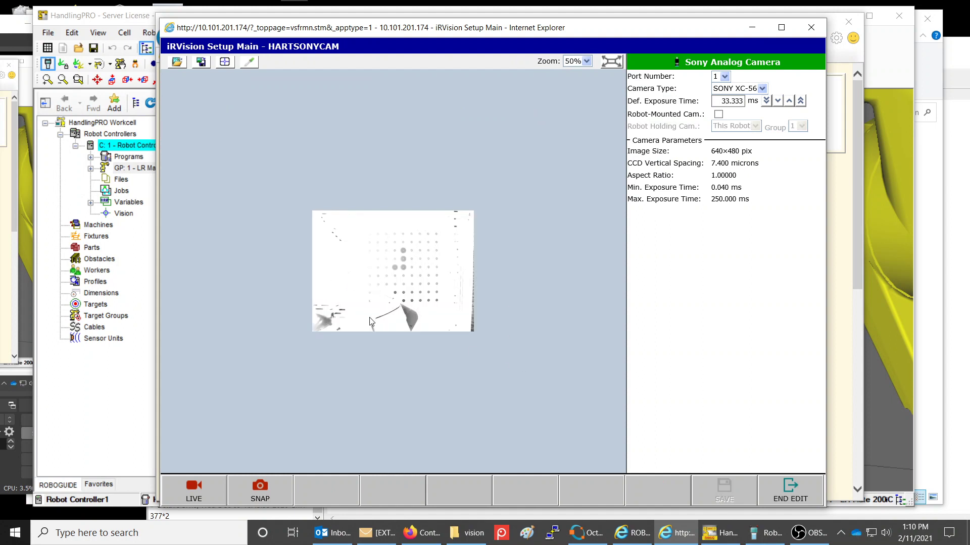
pyautogui.click(724, 77)
pyautogui.click(726, 76)
pyautogui.click(729, 79)
pyautogui.click(724, 79)
pyautogui.click(762, 89)
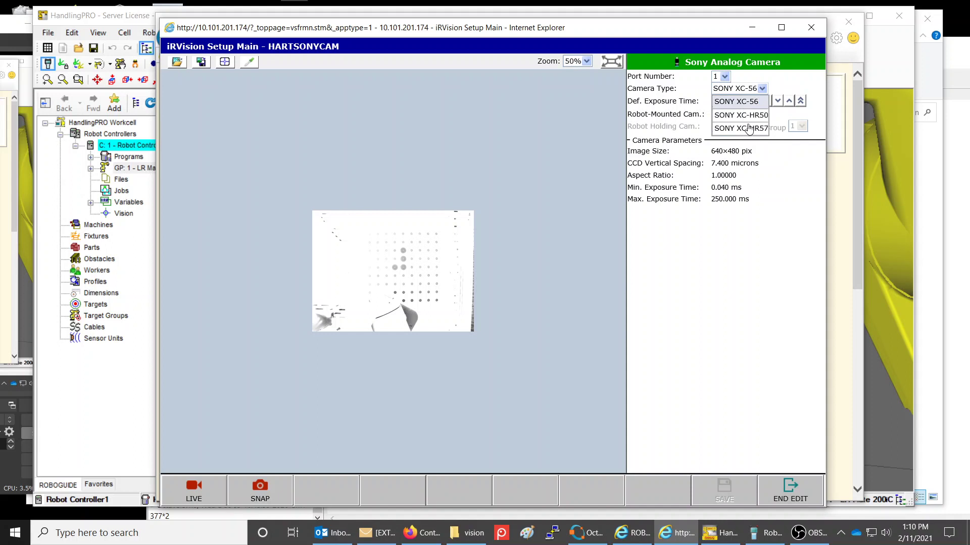
pyautogui.click(768, 83)
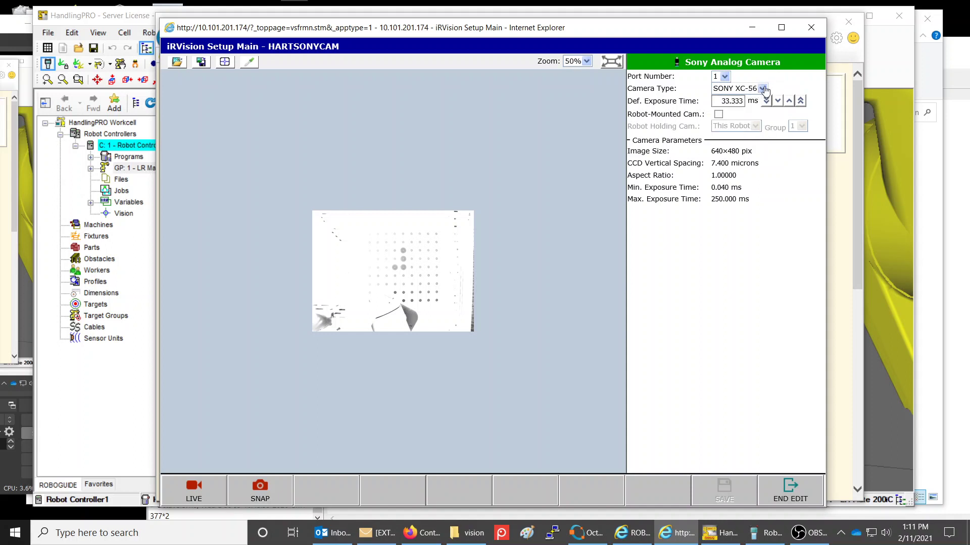
# Step: Set HARTSONYCAM's default exposure time to 18 ms
pyautogui.moveTo(649, 103); pyautogui.dragTo(700, 101)
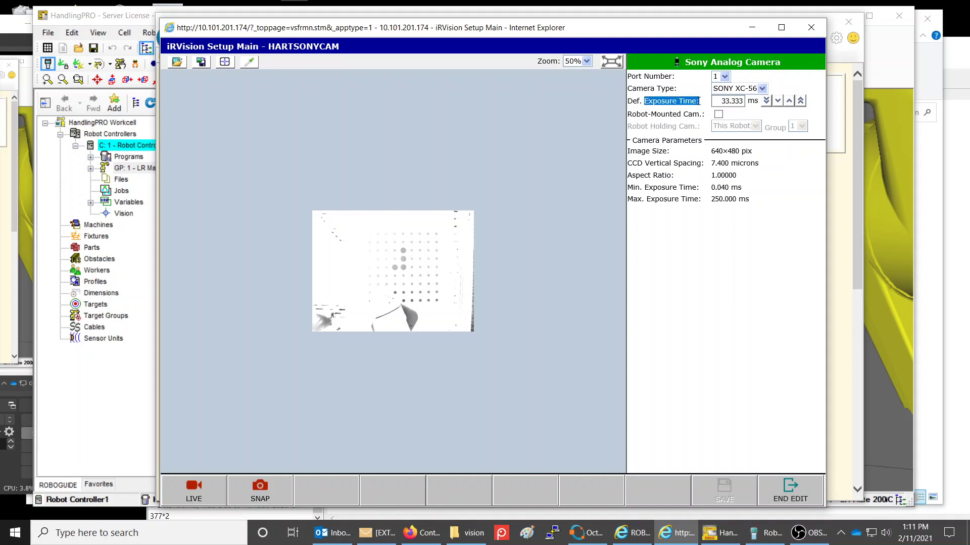
pyautogui.doubleClick(726, 103)
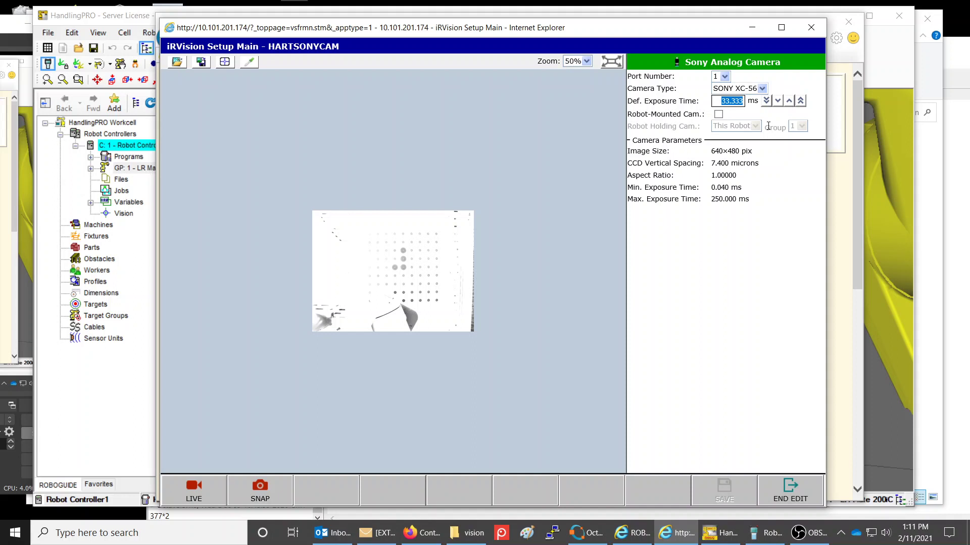
pyautogui.write('18')
pyautogui.press('Return')
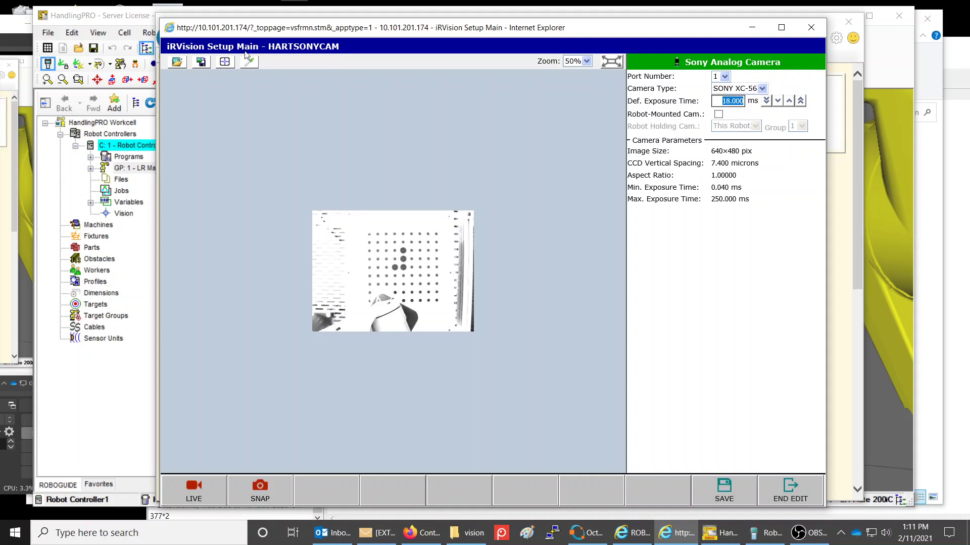
# Step: Set the image zoom to 200% and try default exposure times of 17 ms and 14 ms
pyautogui.click(586, 61)
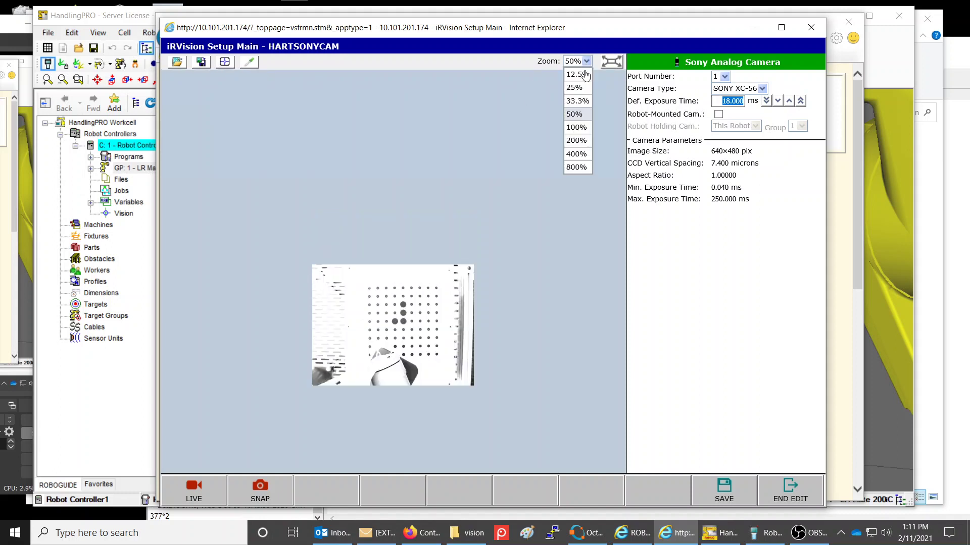
pyautogui.click(578, 128)
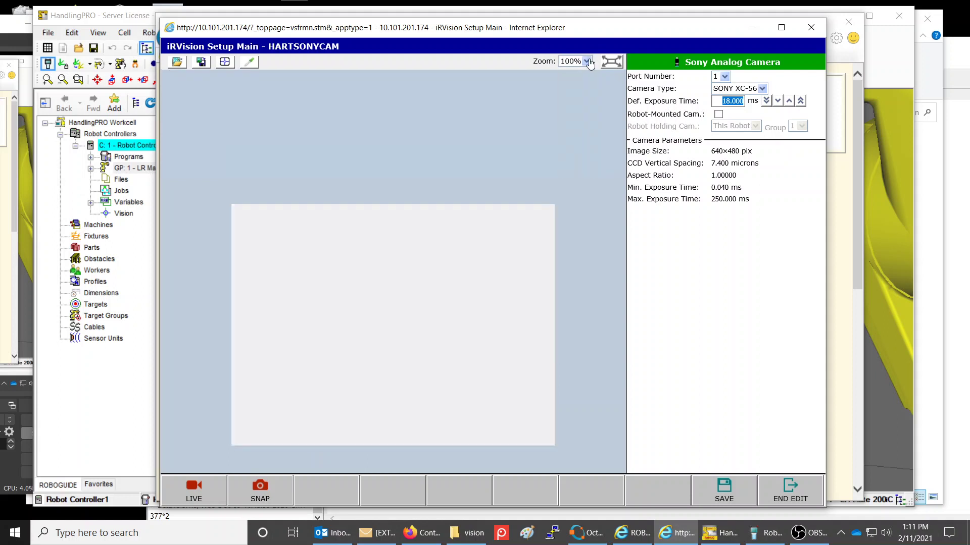
pyautogui.click(586, 62)
pyautogui.click(576, 137)
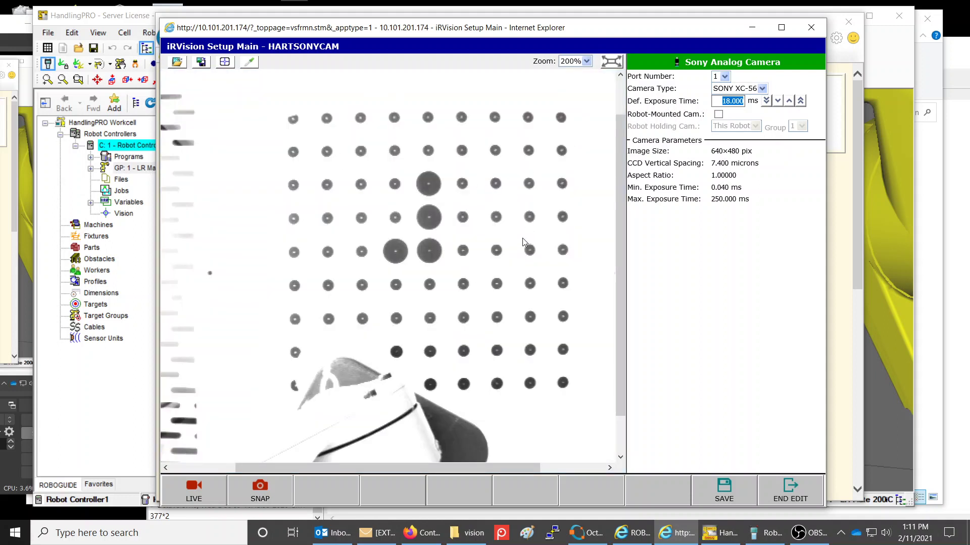
pyautogui.click(727, 102)
pyautogui.moveTo(717, 101); pyautogui.dragTo(747, 100)
pyautogui.write('17')
pyautogui.press('Return')
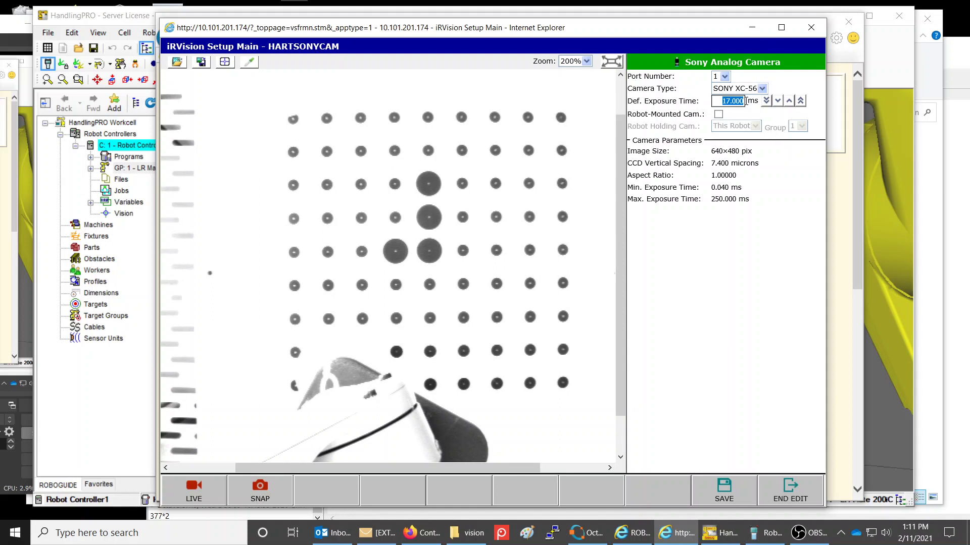
pyautogui.write('14')
pyautogui.press('Return')
# Step: Step the default exposure time down to 4.950 ms, up to 27.999 ms and back to 13.999 ms, and save it
pyautogui.click(778, 101)
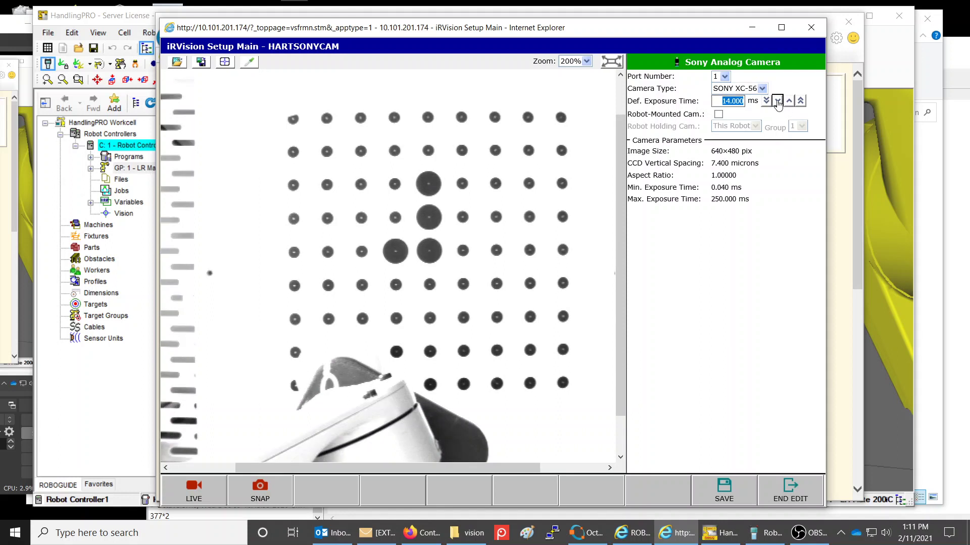
pyautogui.click(777, 101)
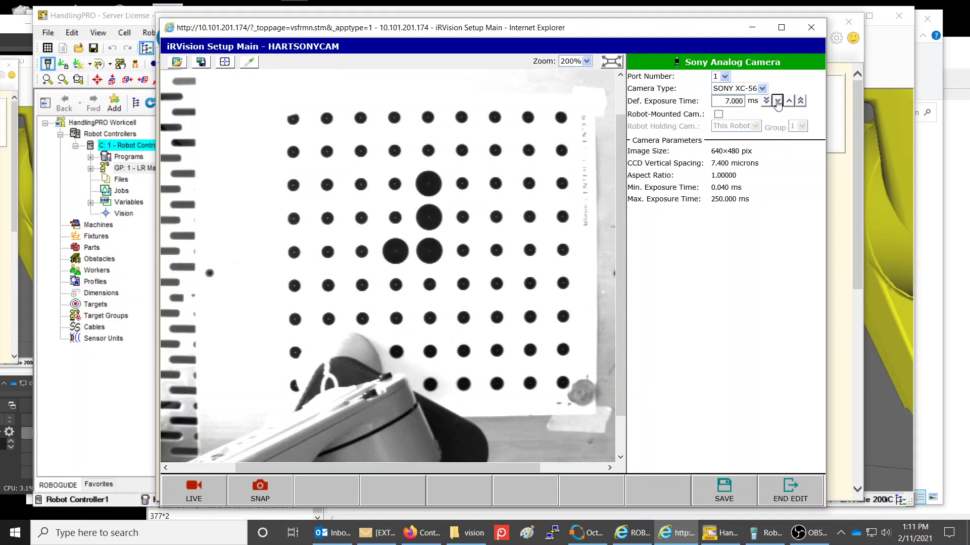
pyautogui.click(778, 101)
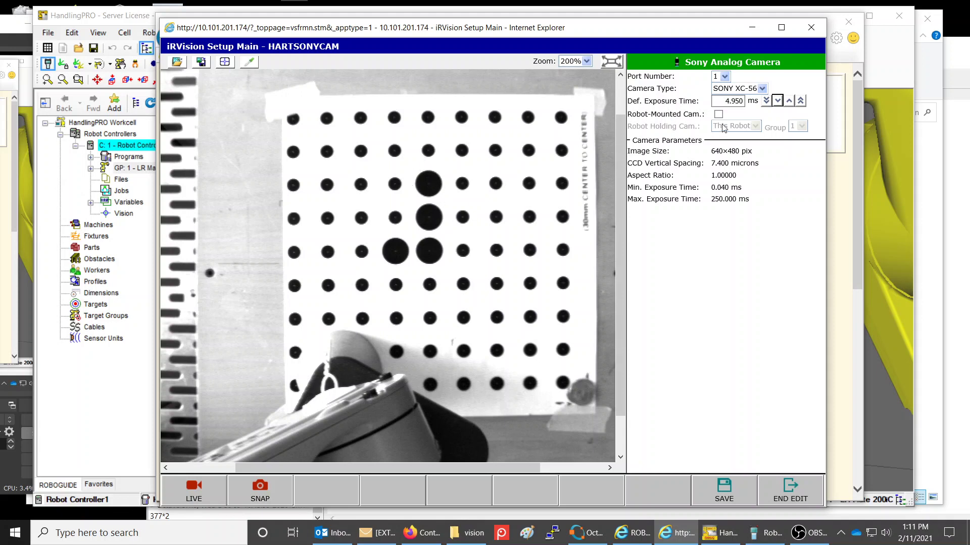
pyautogui.click(788, 101)
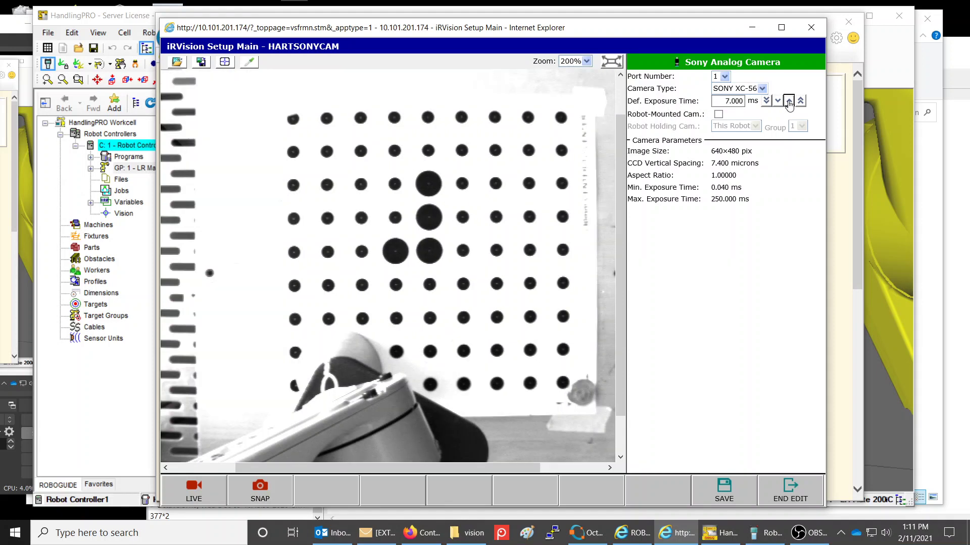
pyautogui.click(789, 101)
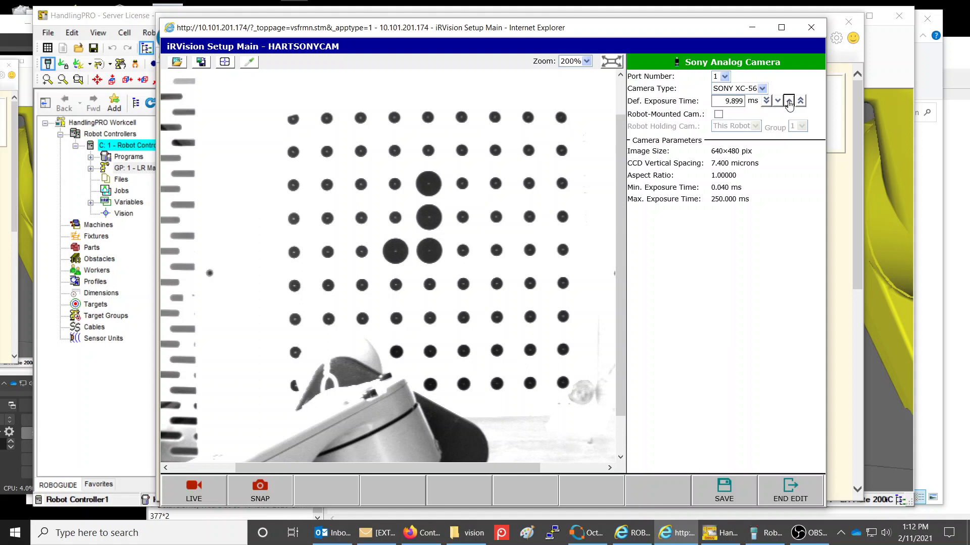
pyautogui.click(788, 101)
pyautogui.click(789, 101)
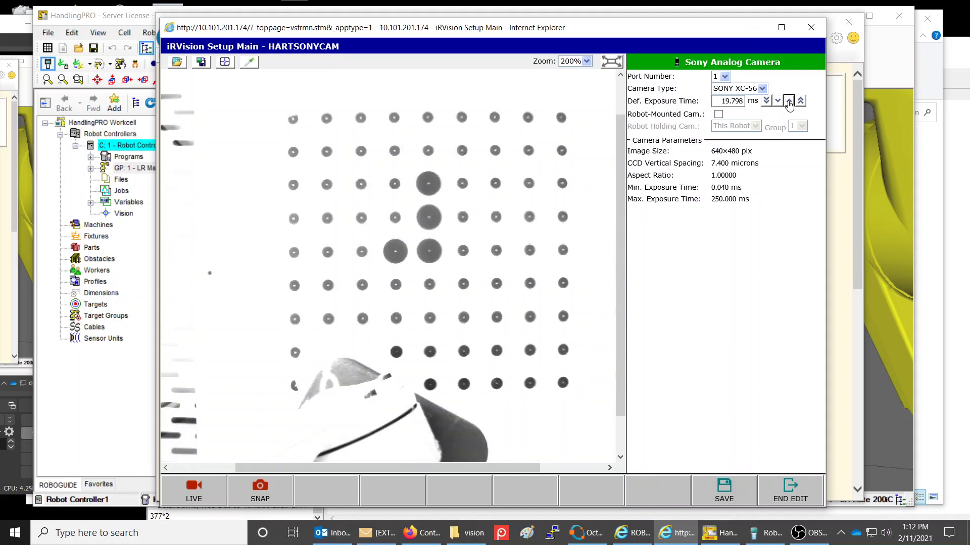
pyautogui.click(789, 101)
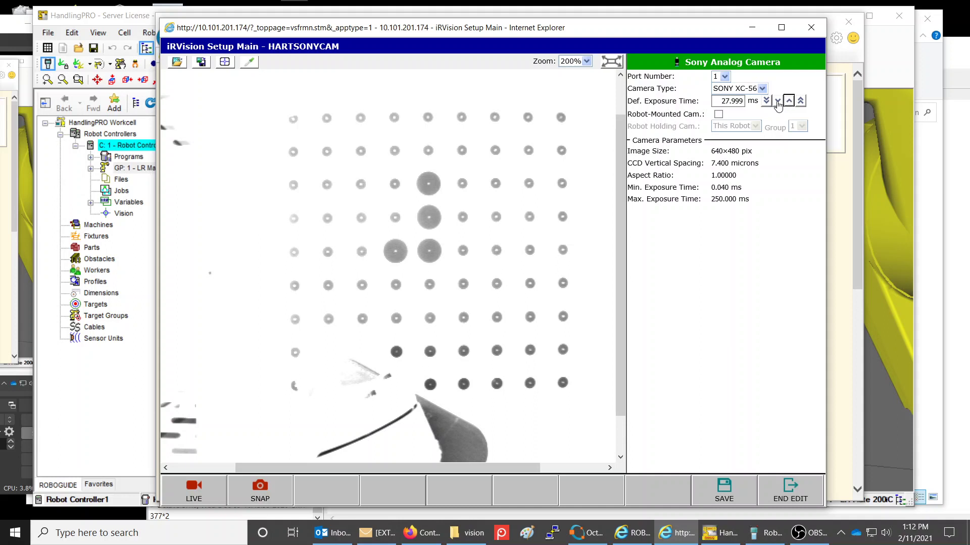
pyautogui.click(778, 101)
pyautogui.click(778, 101)
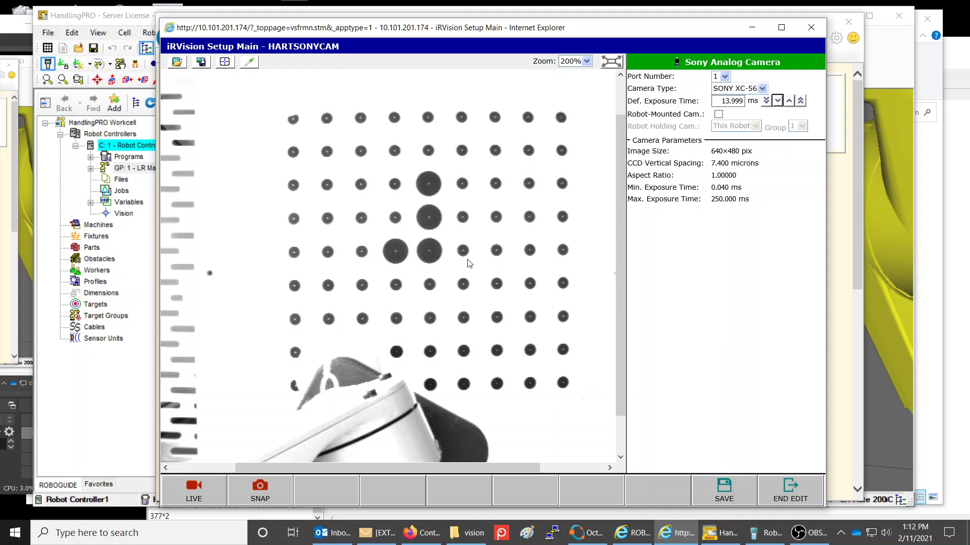
pyautogui.click(729, 496)
# Step: Run and stop HARTSONYCAM's live image, and snap a still image with the saved exposure time
pyautogui.click(196, 489)
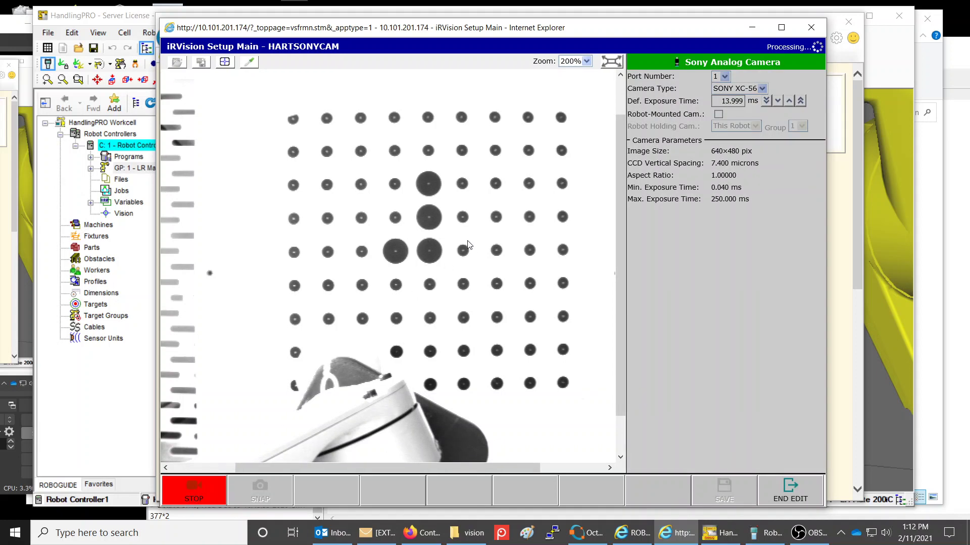
pyautogui.click(191, 493)
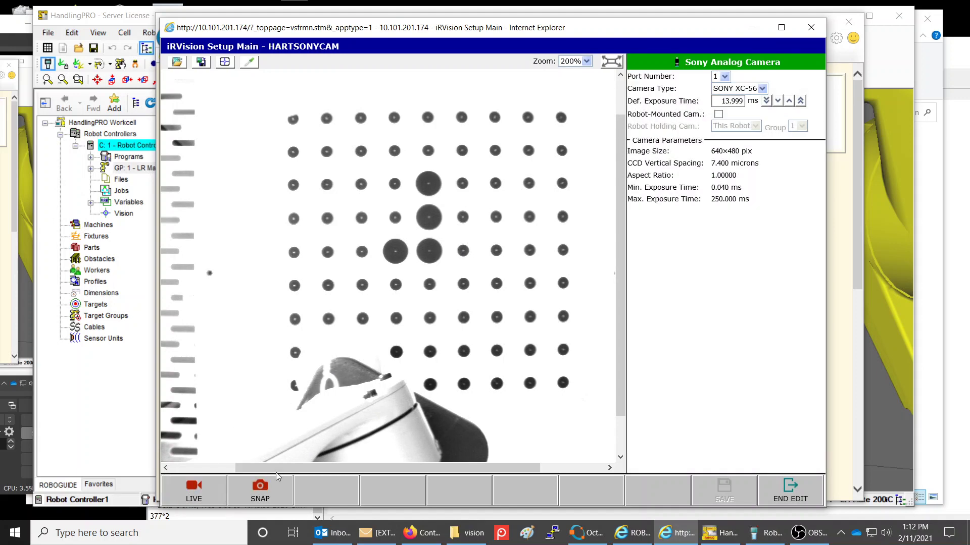
pyautogui.click(264, 496)
pyautogui.moveTo(646, 103); pyautogui.dragTo(687, 105)
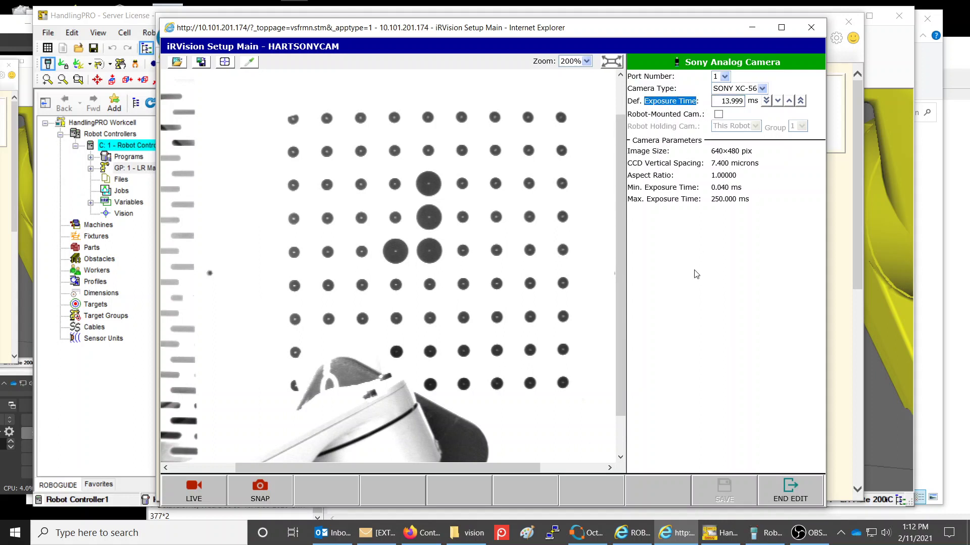
pyautogui.click(721, 286)
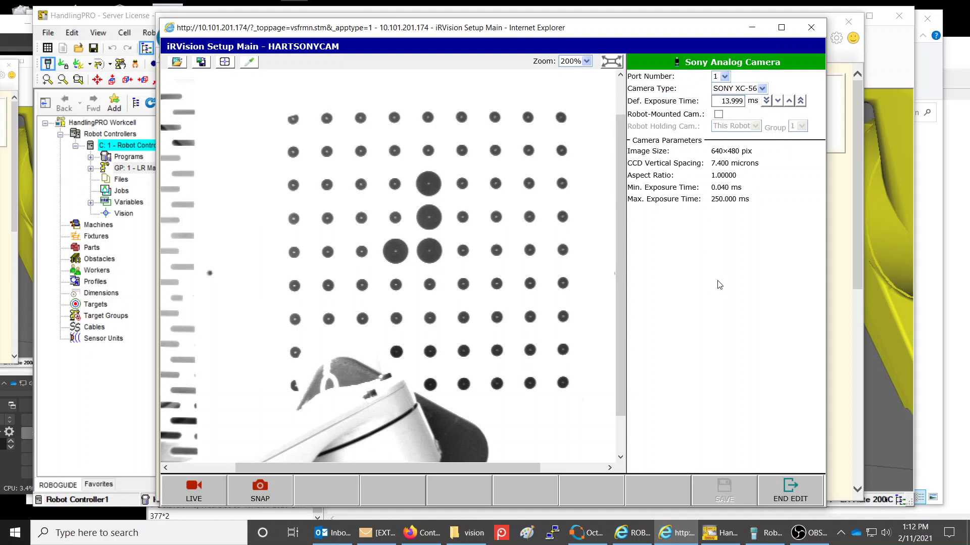
# Step: Mark the camera as robot-mounted and check the choices for the robot holding the camera and its group
pyautogui.click(719, 115)
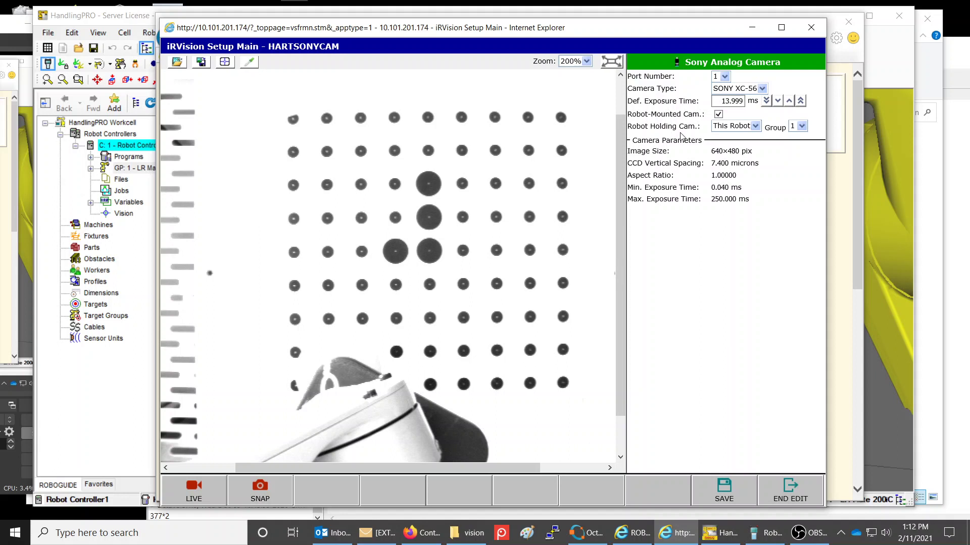
pyautogui.click(719, 115)
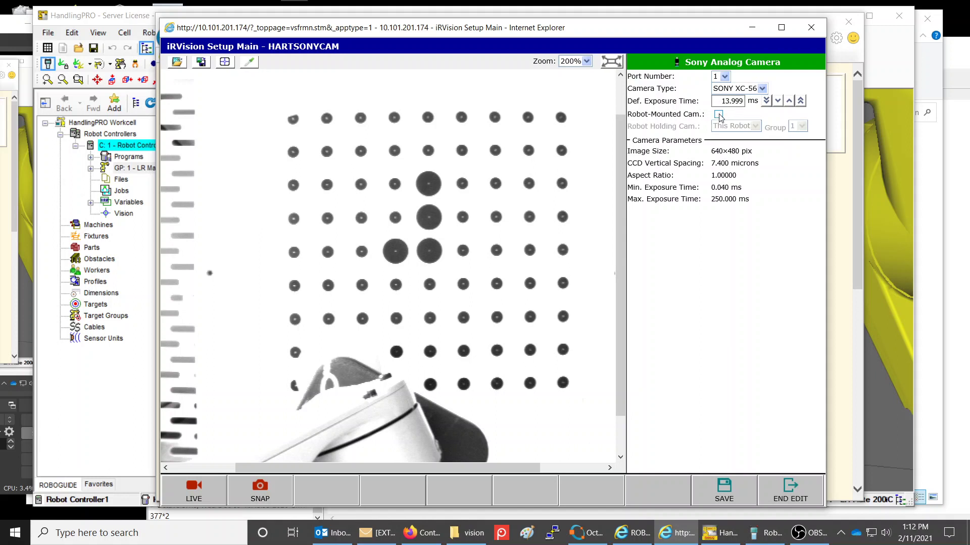
pyautogui.click(719, 114)
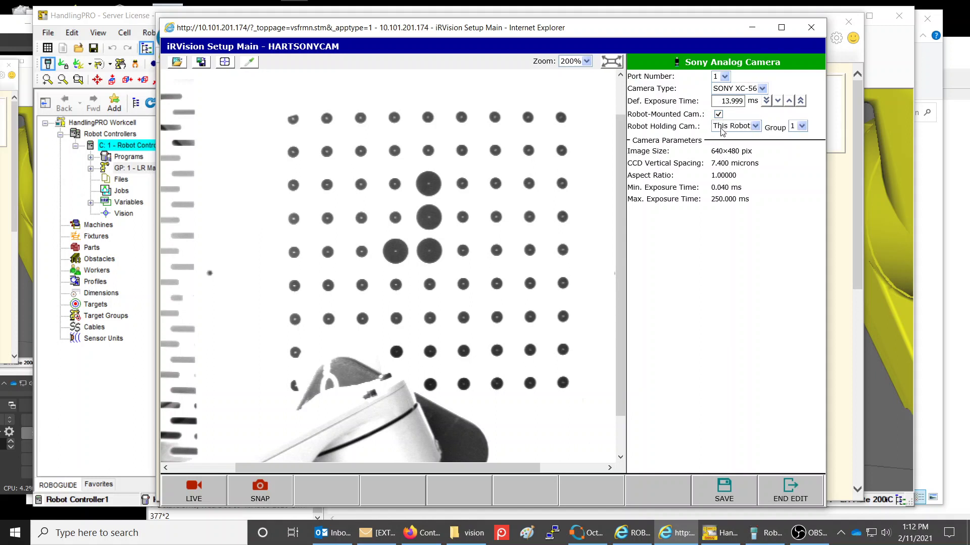
pyautogui.click(754, 127)
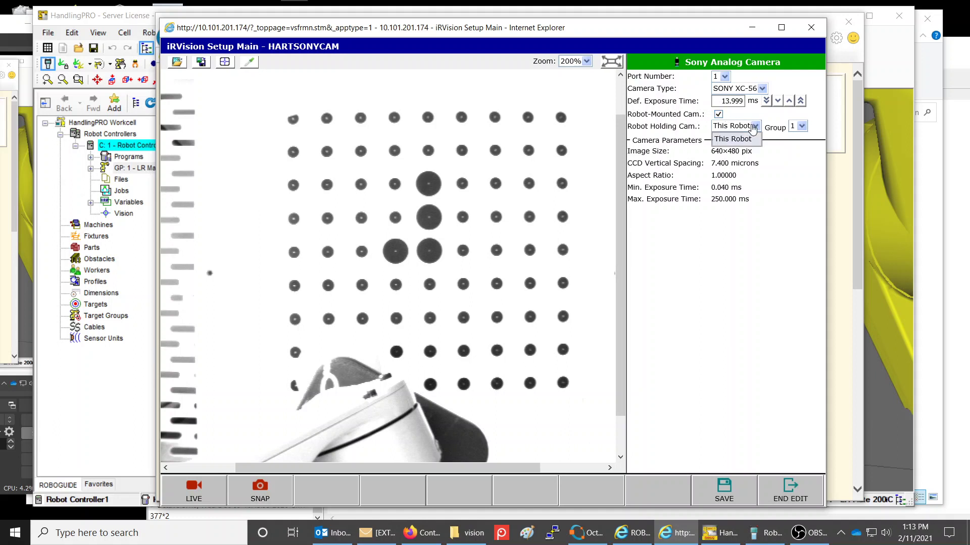
pyautogui.click(753, 128)
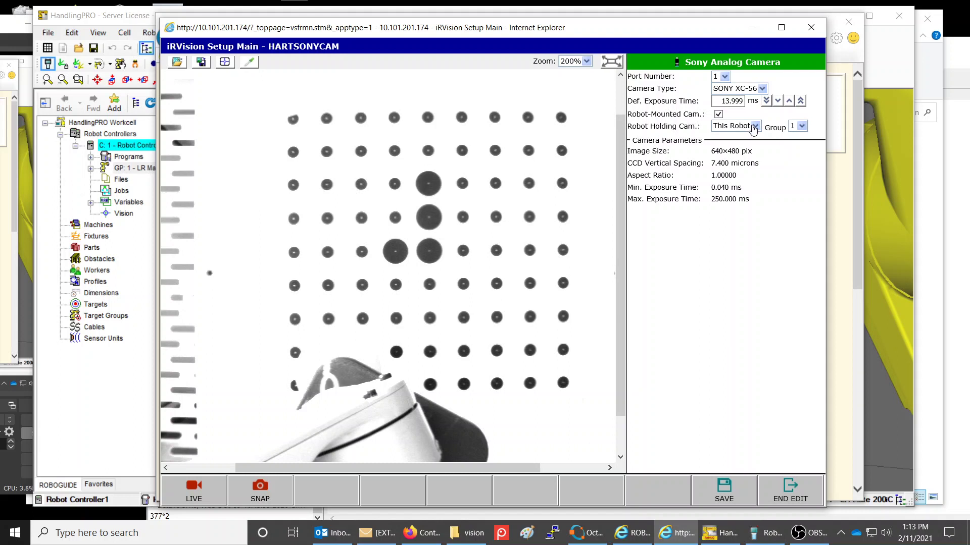
pyautogui.click(802, 128)
pyautogui.click(794, 139)
# Step: Turn off the robot-mounted option, save the HARTSONYCAM setup and end editing
pyautogui.click(718, 114)
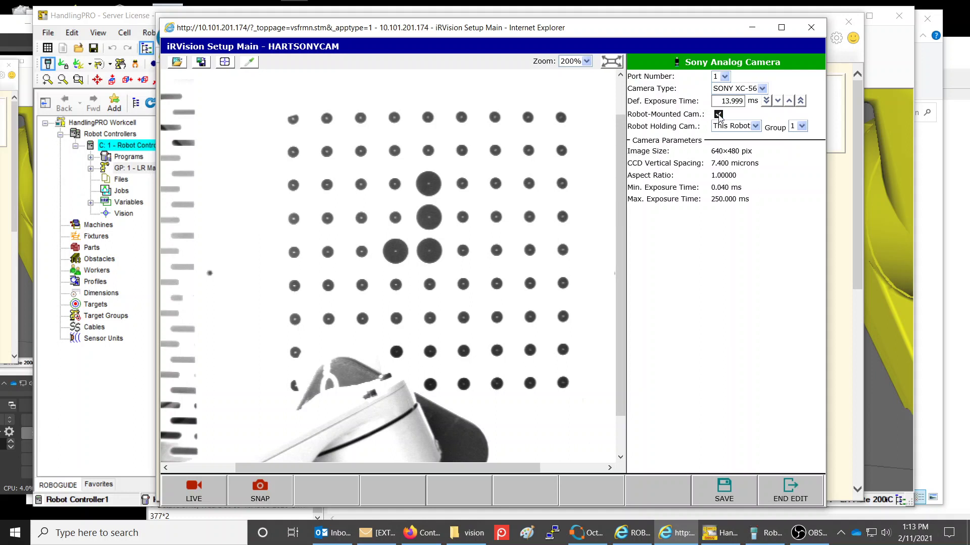
pyautogui.moveTo(683, 114); pyautogui.dragTo(685, 124)
pyautogui.click(685, 123)
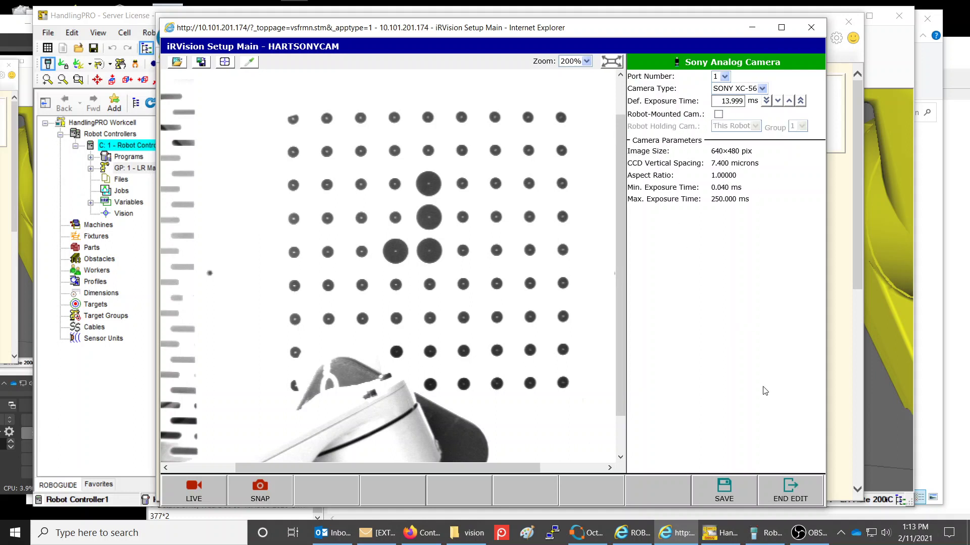
pyautogui.click(727, 487)
pyautogui.click(793, 491)
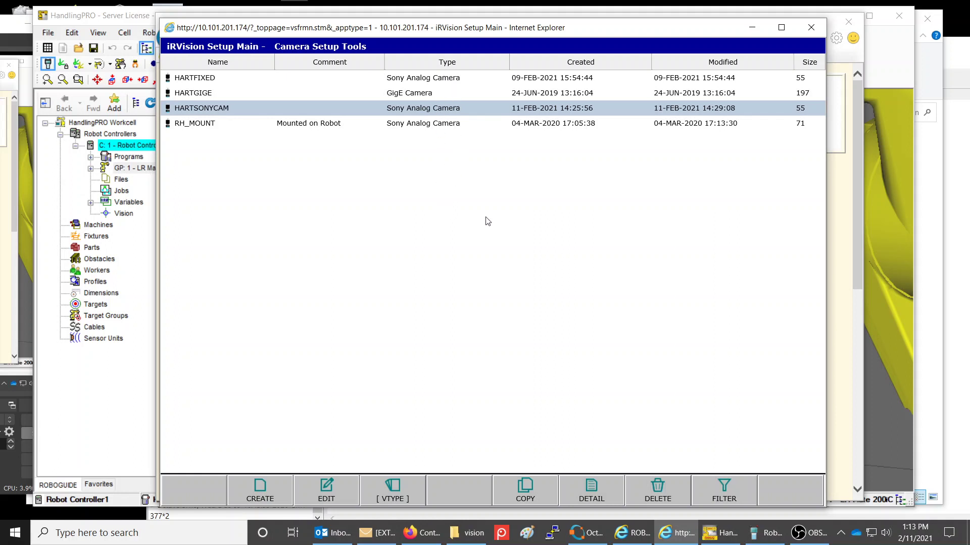
# Step: Compare the Sony analog camera entries HARTFIXED, HARTSONYCAM and RH_MOUNT in the list of camera setup tools
pyautogui.click(426, 125)
pyautogui.click(428, 109)
pyautogui.click(435, 79)
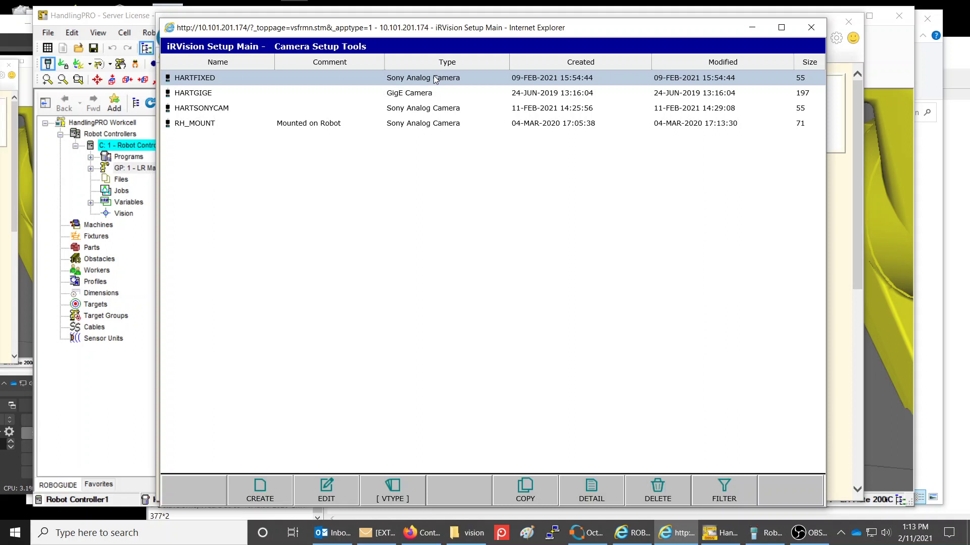
pyautogui.click(433, 110)
pyautogui.click(434, 126)
pyautogui.click(437, 110)
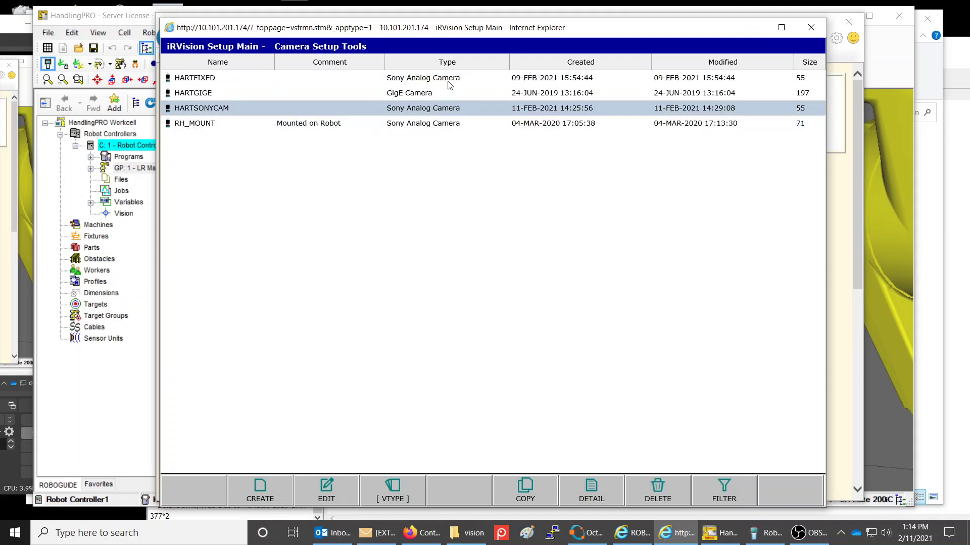
pyautogui.click(450, 79)
pyautogui.click(435, 110)
pyautogui.click(432, 123)
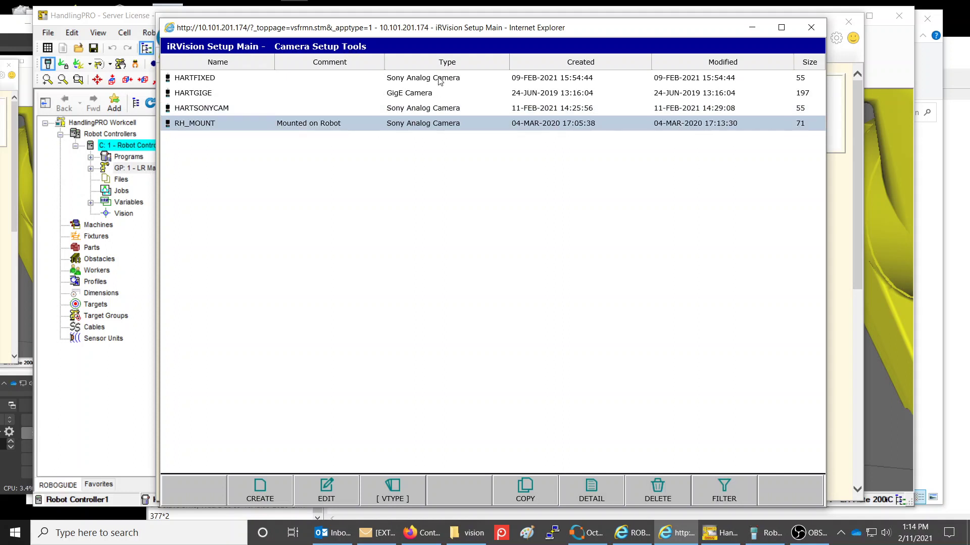
pyautogui.click(440, 80)
pyautogui.click(435, 112)
pyautogui.click(436, 125)
pyautogui.click(442, 110)
pyautogui.click(448, 80)
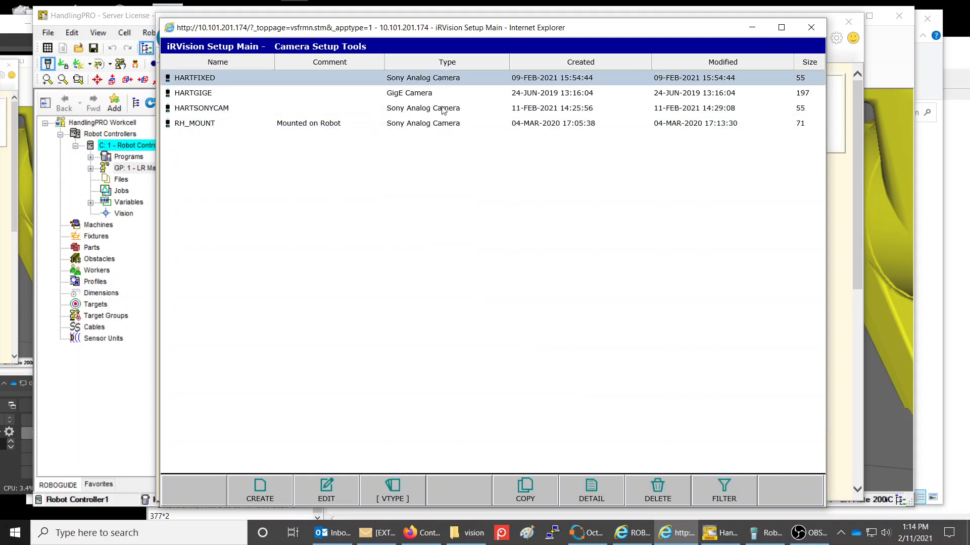
pyautogui.click(443, 108)
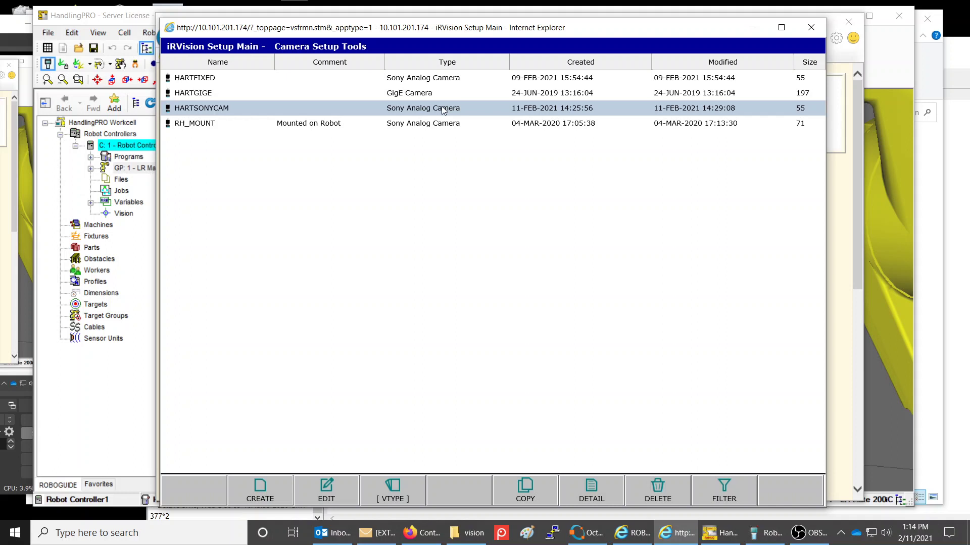
pyautogui.click(202, 81)
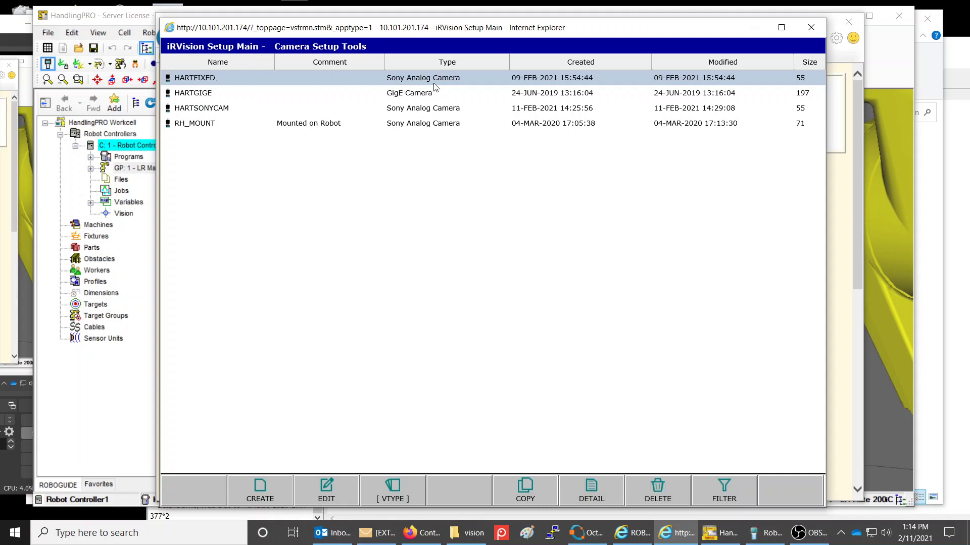
# Step: Open the RH_MOUNT camera setup, check its default exposure time and robot-mounted settings, and end editing without changes
pyautogui.click(207, 125)
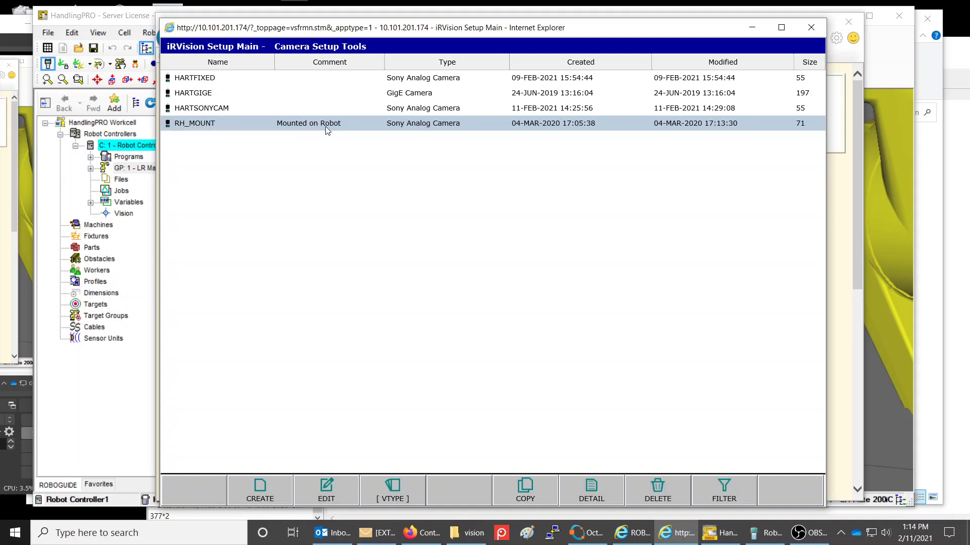
pyautogui.doubleClick(424, 125)
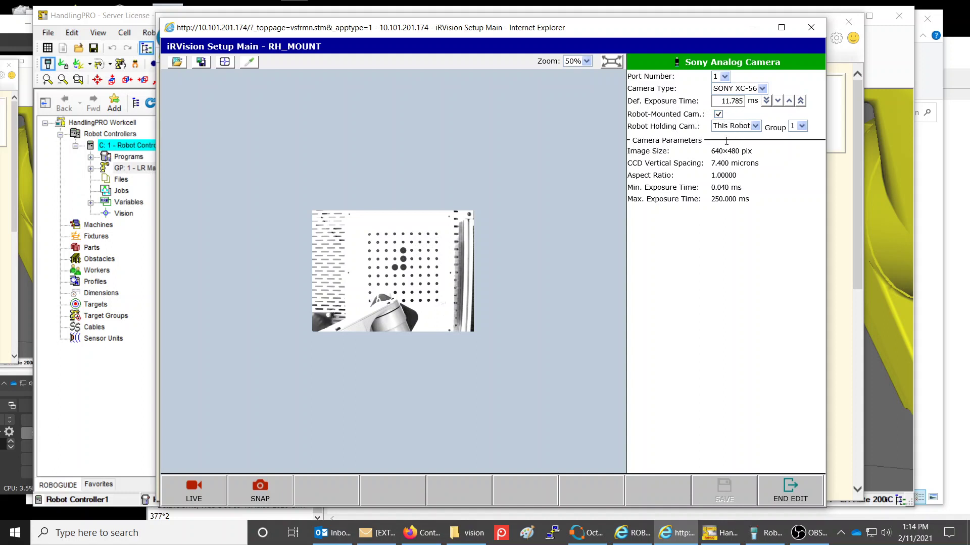
pyautogui.moveTo(653, 103); pyautogui.dragTo(700, 100)
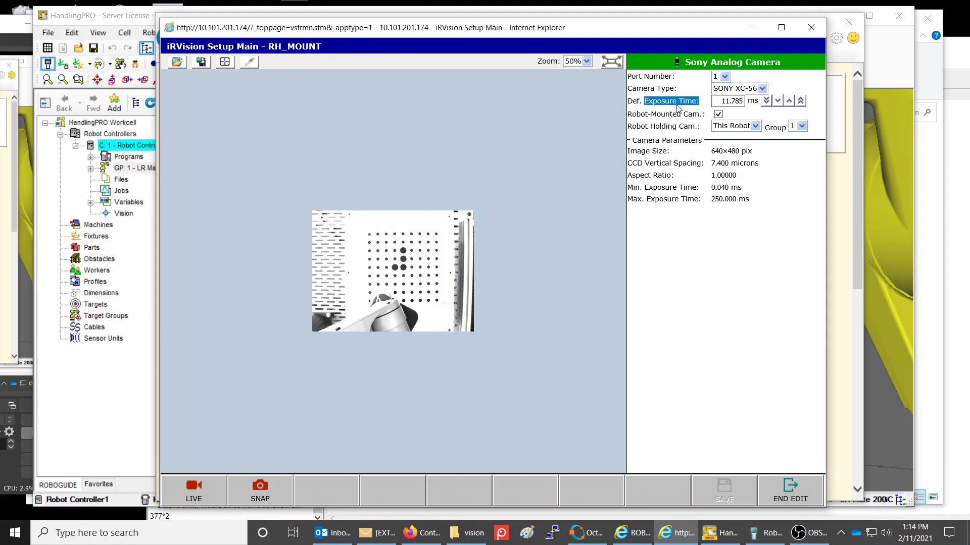
pyautogui.click(679, 107)
pyautogui.moveTo(640, 100); pyautogui.dragTo(698, 101)
pyautogui.click(792, 493)
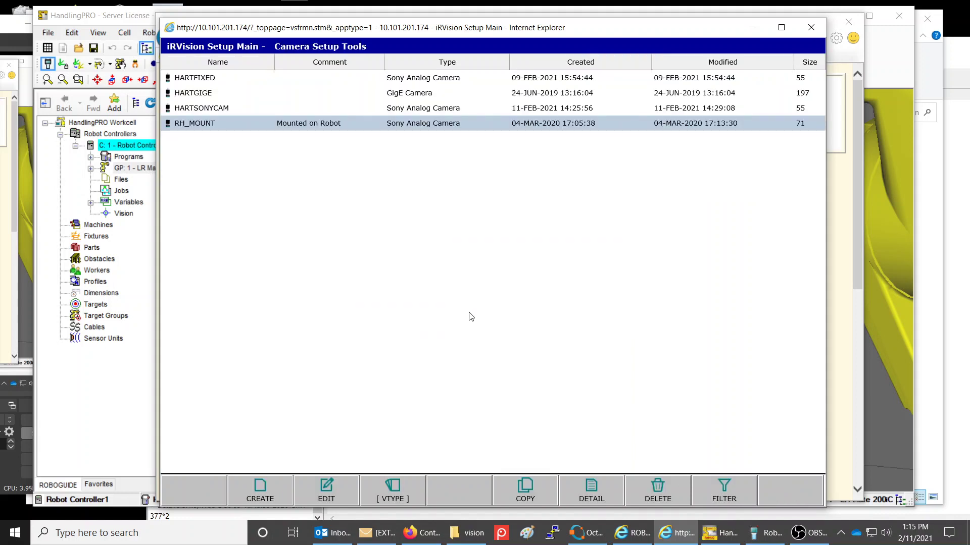